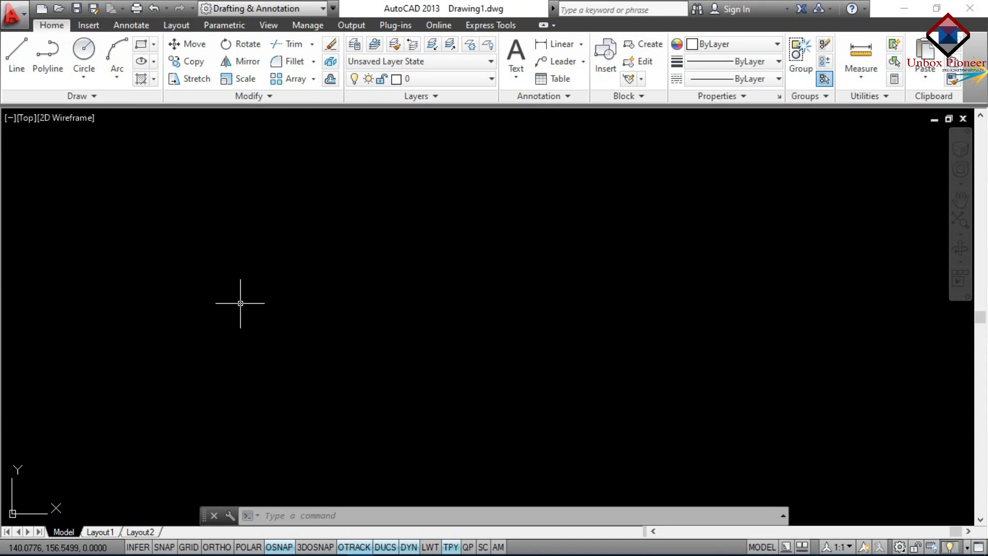
# Start and cancel the CIRCLE command, then show the Circle drop-down's six drawing methods
pyautogui.write('c')
pyautogui.press('Return')
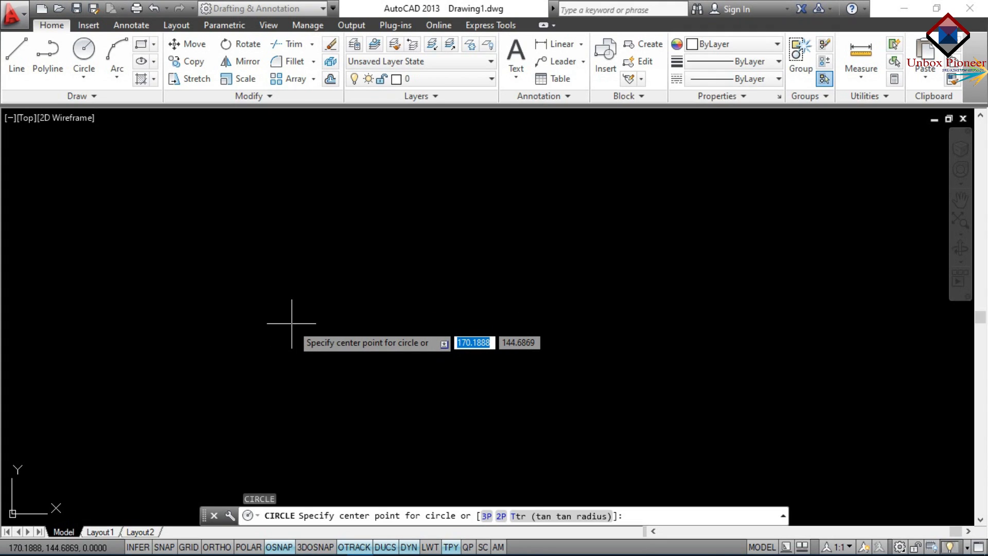
pyautogui.press('Escape')
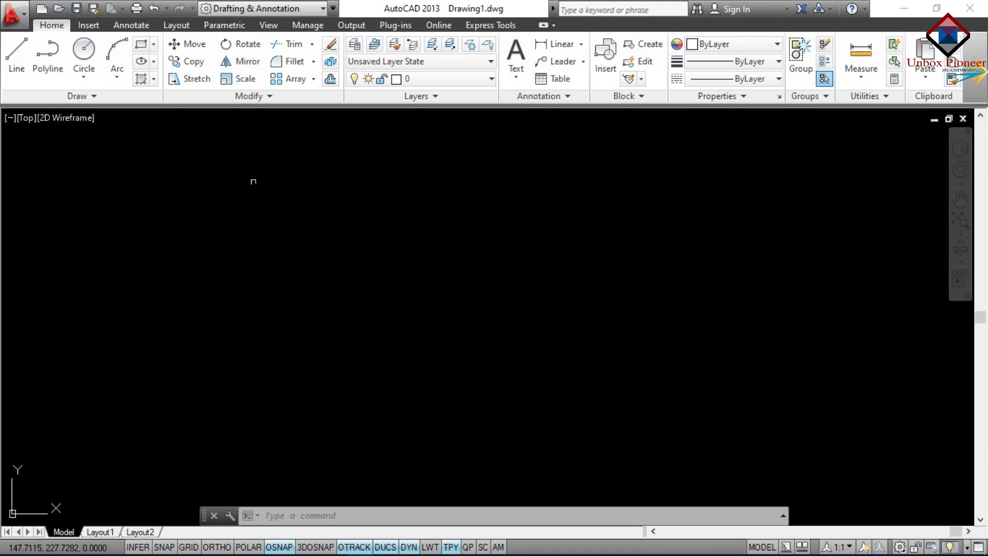
pyautogui.click(85, 82)
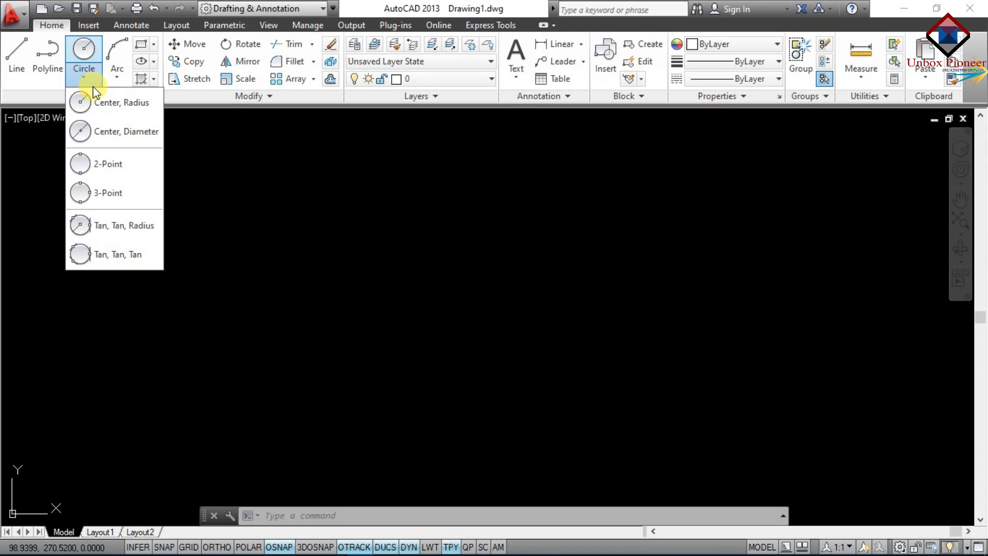
# Draw a Center, Radius circle of radius 55.9813 to the left of the page centre
pyautogui.click(98, 102)
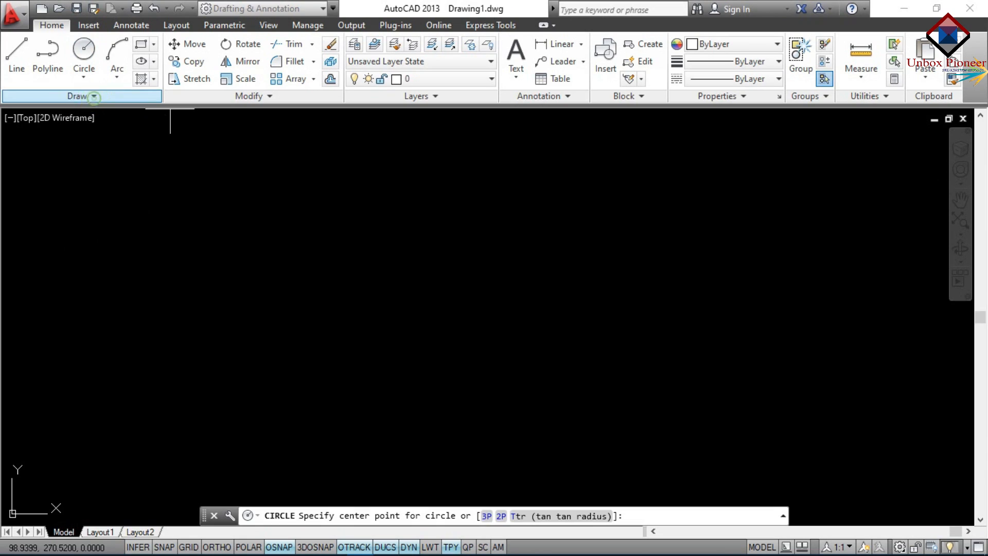
pyautogui.click(328, 320)
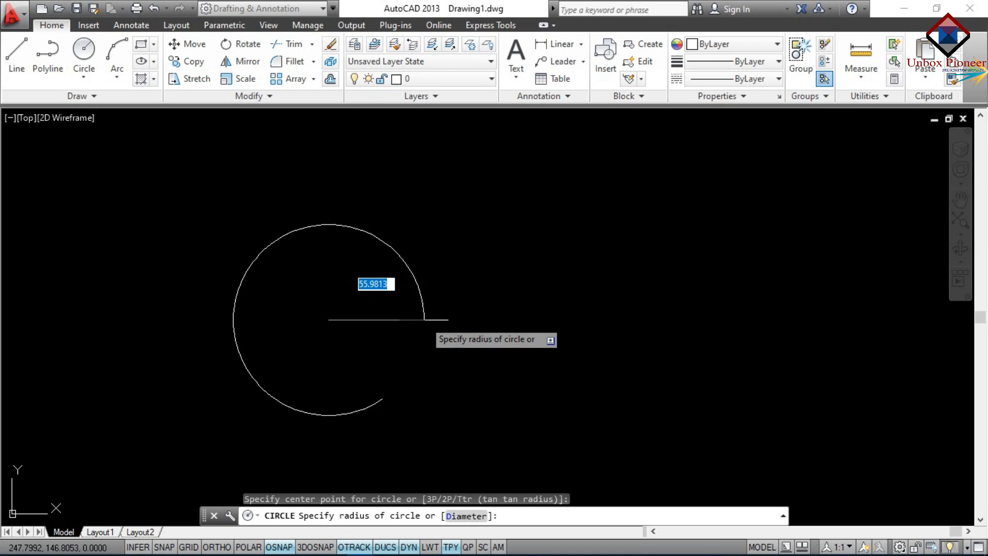
pyautogui.click(424, 319)
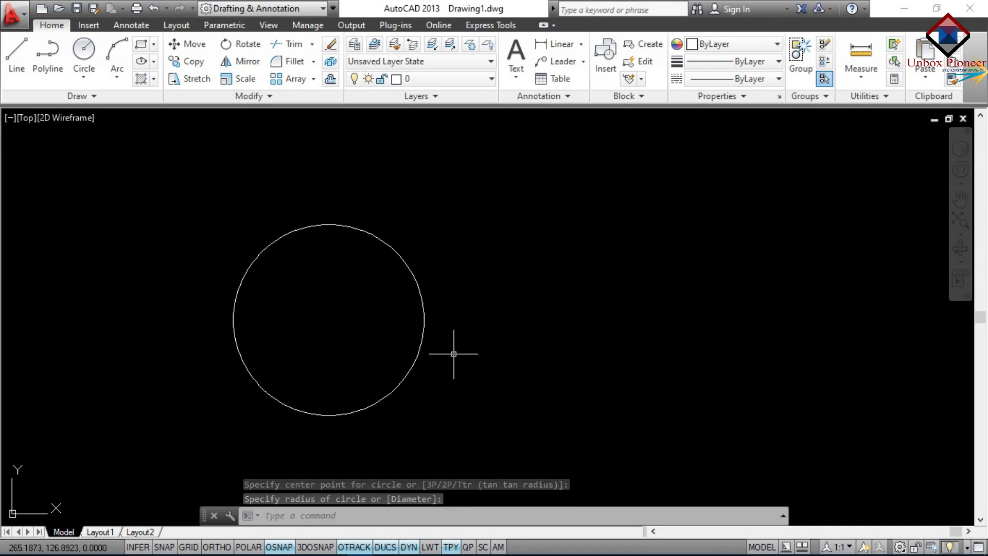
pyautogui.write('c')
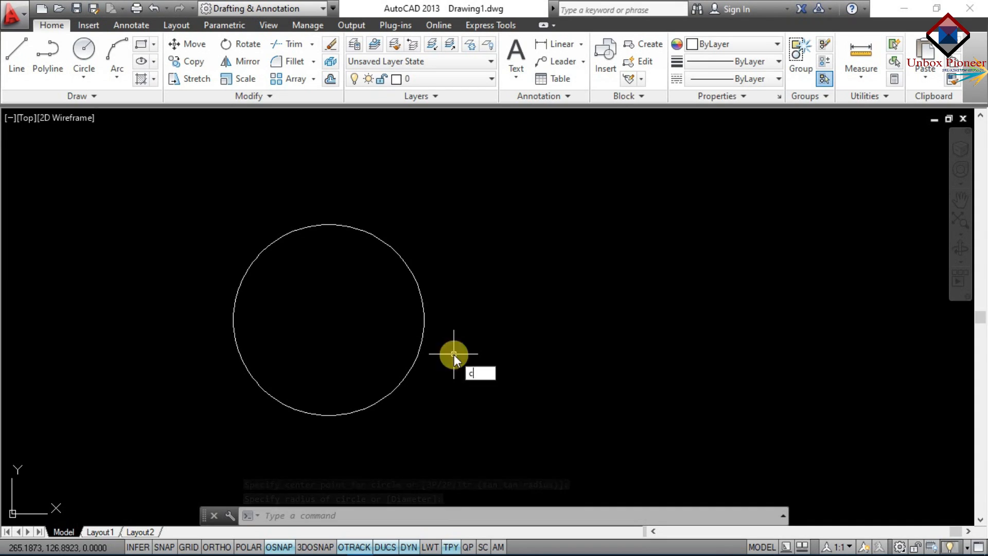
pyautogui.press('Return')
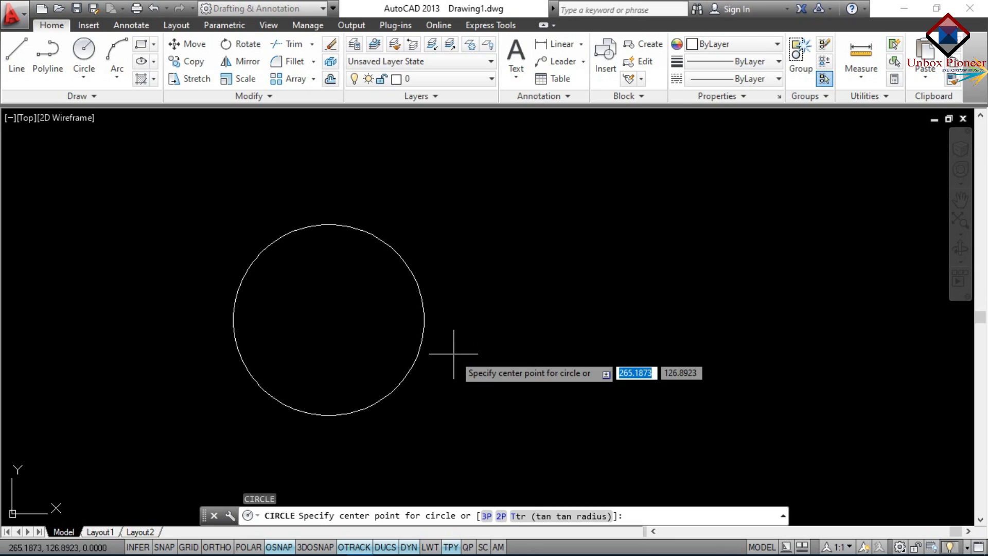
# Place a radius-25 circle to the right of the large circle
pyautogui.click(560, 325)
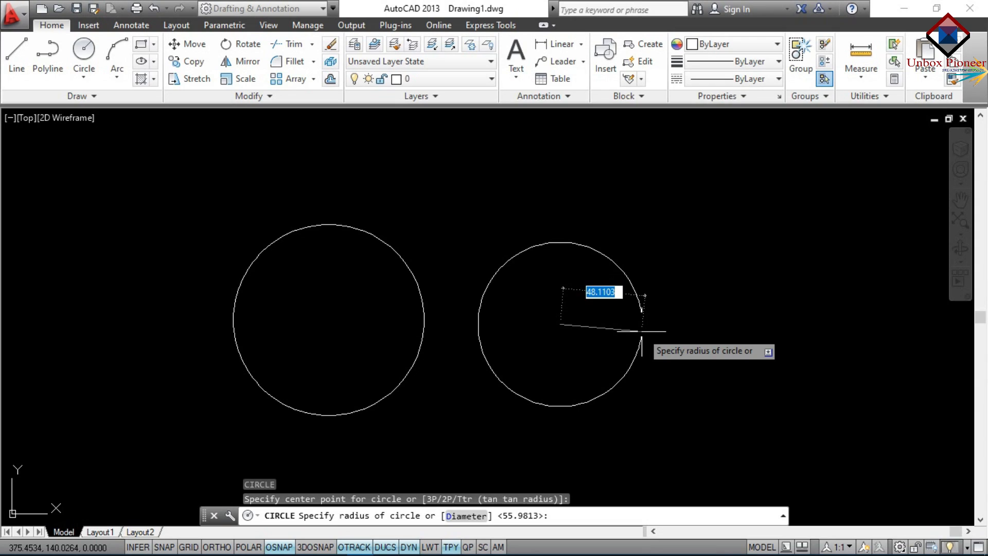
pyautogui.write('25')
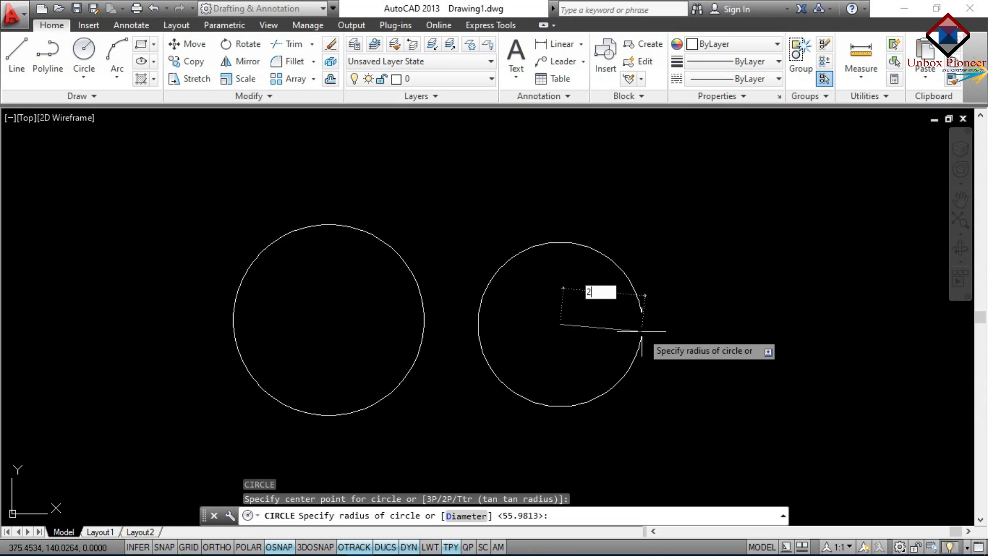
pyautogui.press('Return')
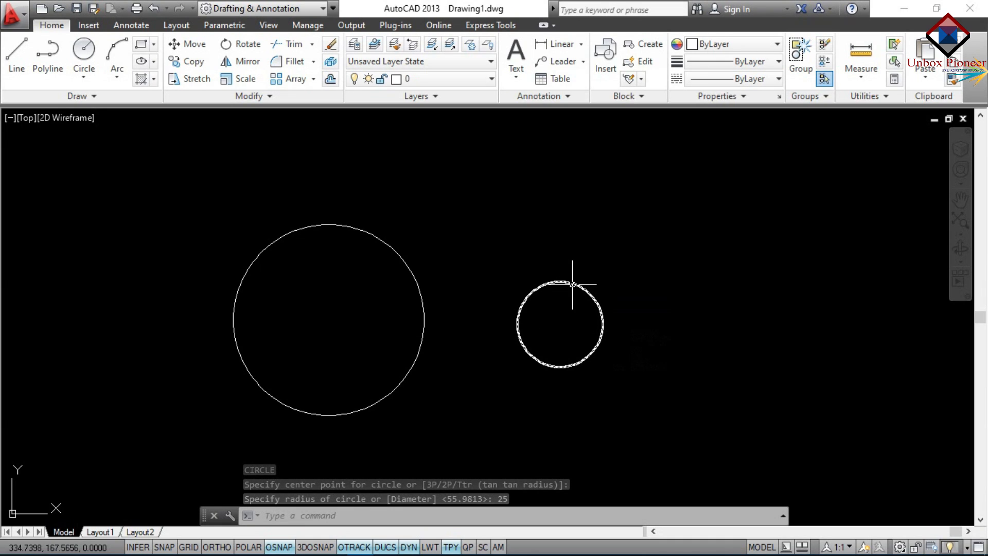
pyautogui.moveTo(572, 284)
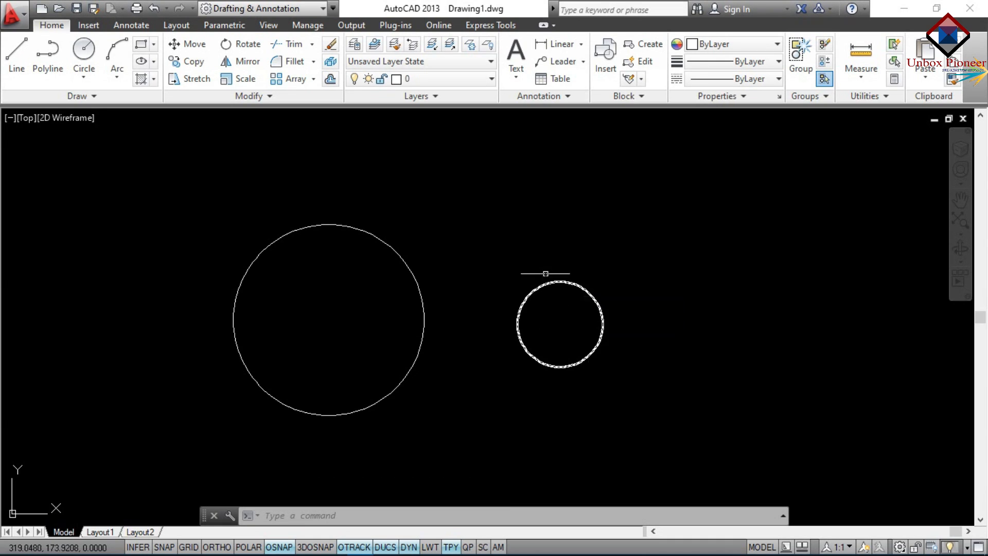
pyautogui.click(78, 80)
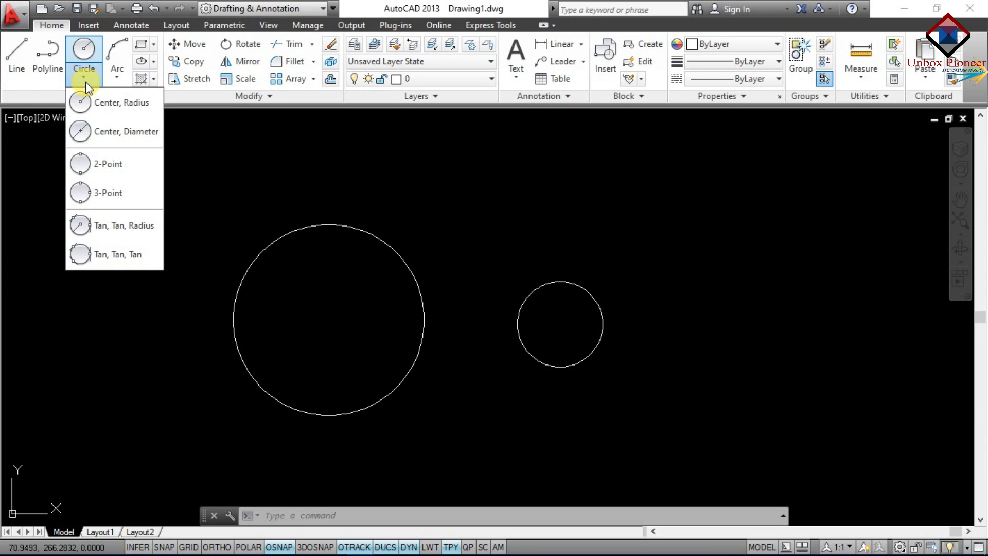
# Add a diameter-20 circle at the far right using the Diameter option
pyautogui.click(87, 124)
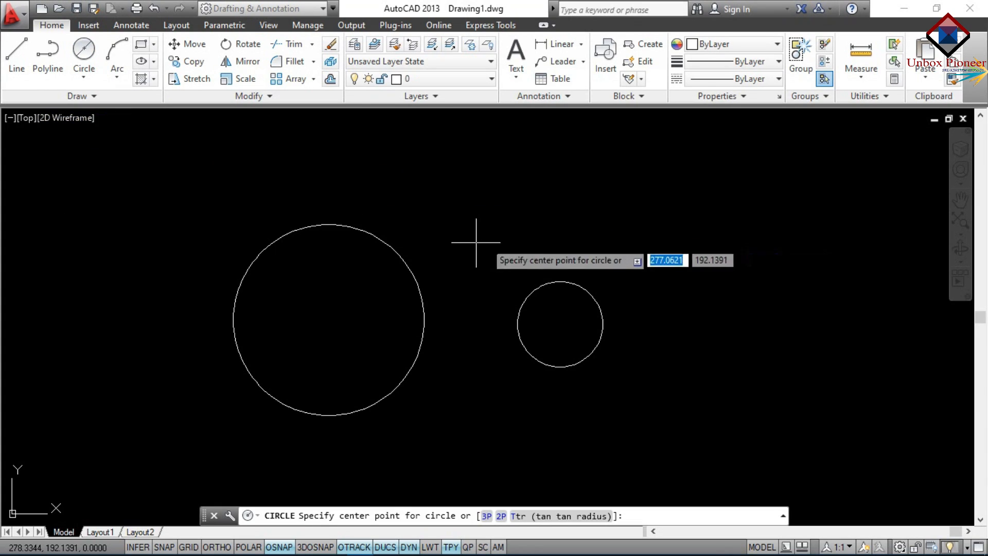
pyautogui.press('Escape')
pyautogui.rightClick(586, 228)
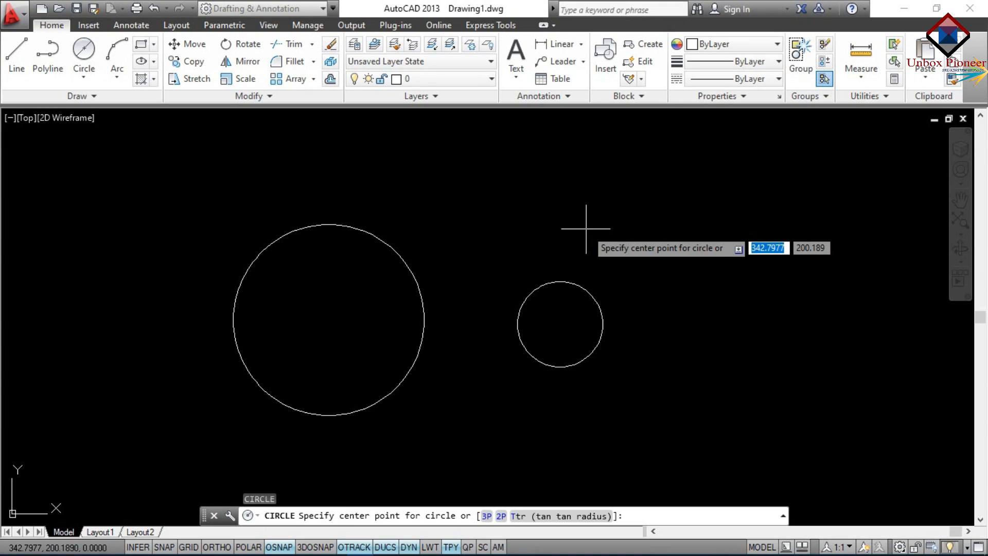
pyautogui.click(728, 360)
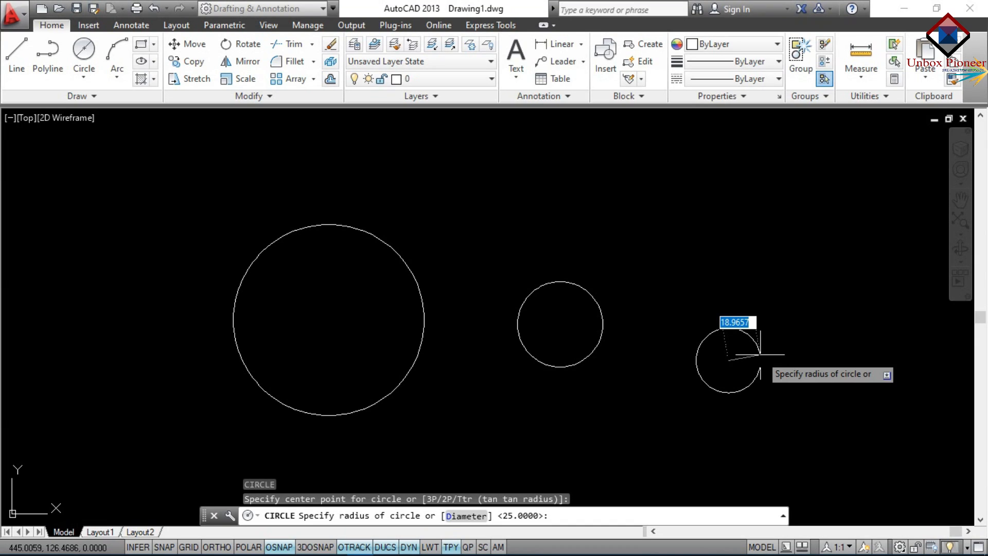
pyautogui.write('d')
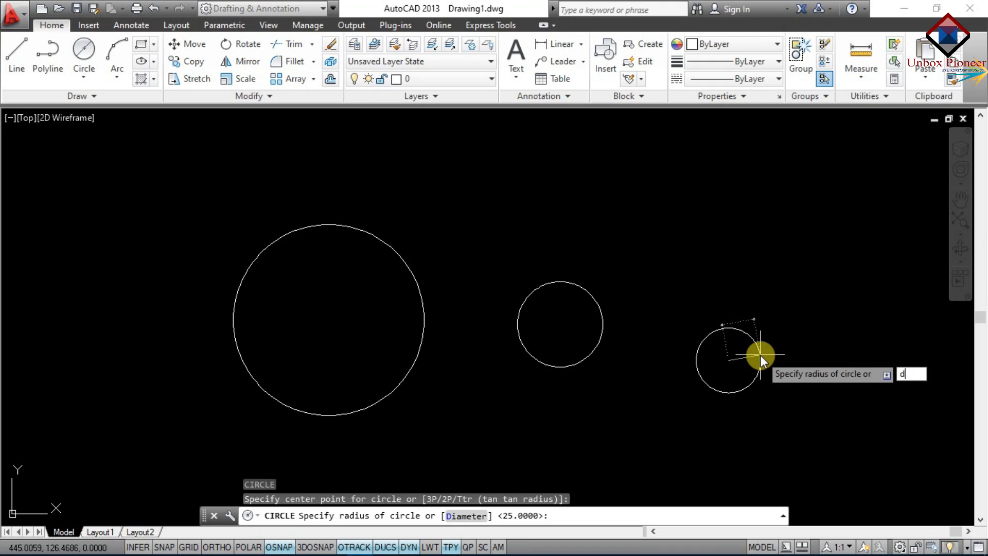
pyautogui.press('Return')
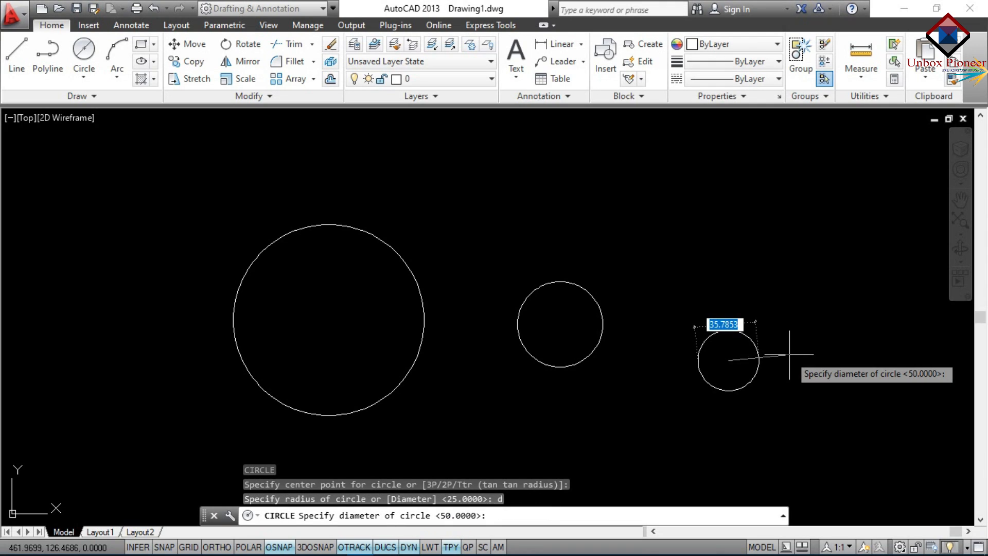
pyautogui.write('20')
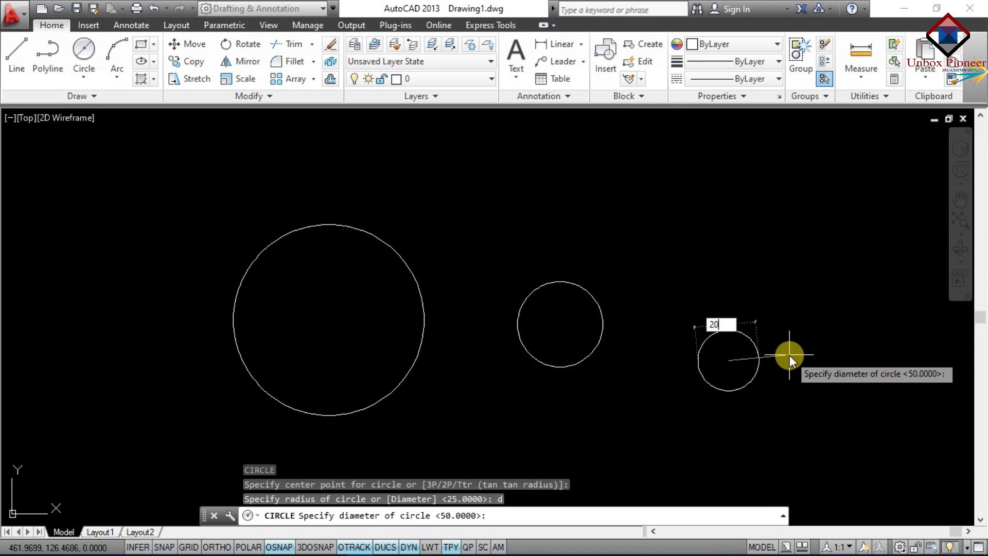
pyautogui.press('Return')
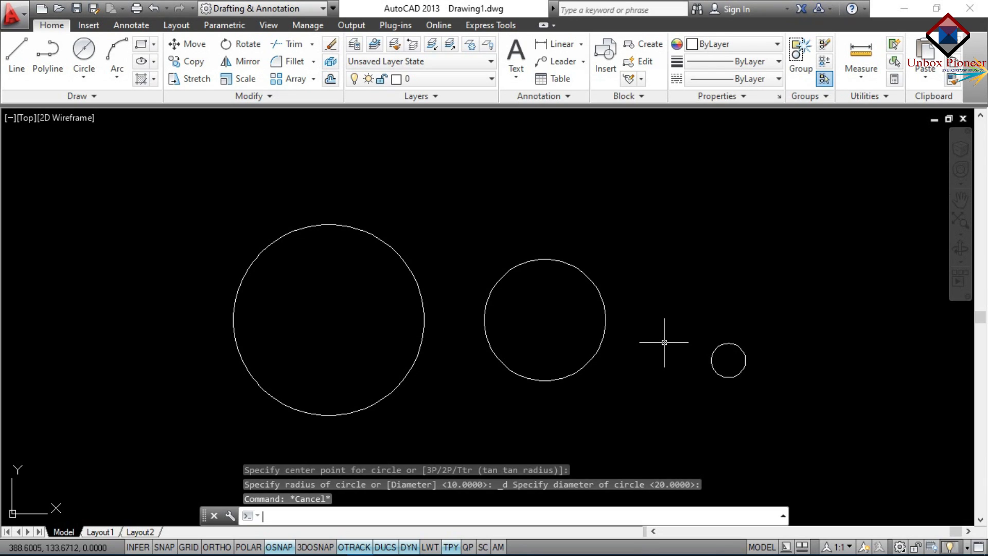
# Draw a 2P circle from the large circle's centre to the middle circle's centre
pyautogui.click(91, 80)
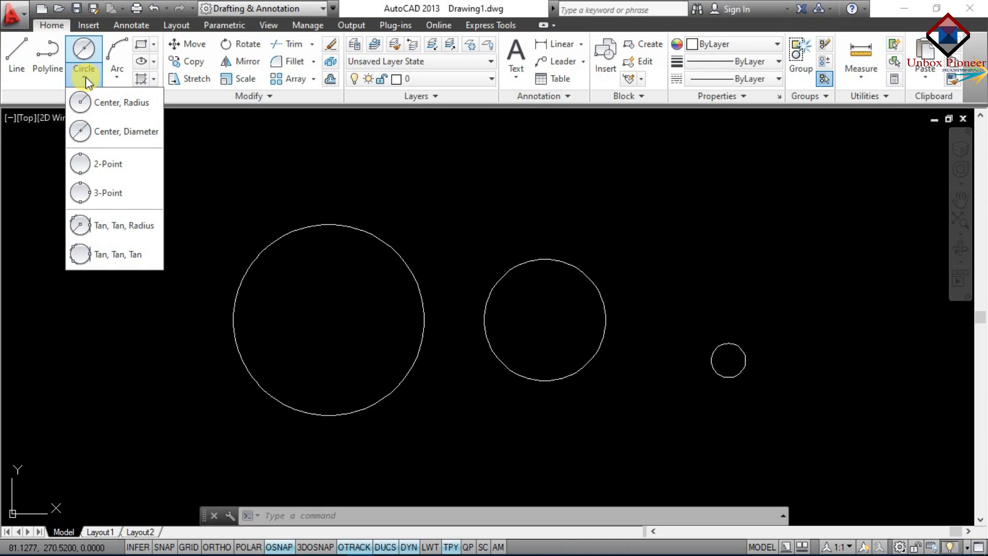
pyautogui.click(90, 162)
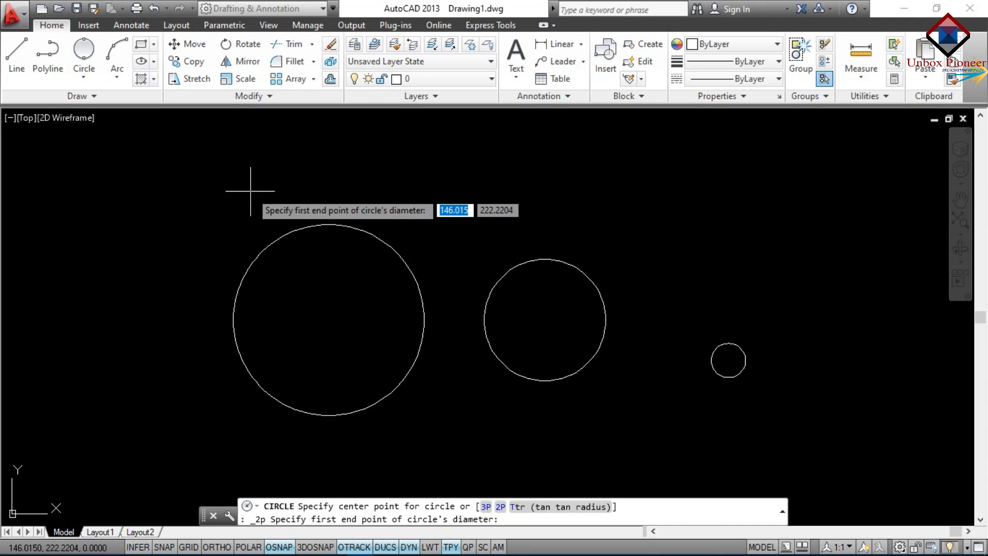
pyautogui.press('Escape')
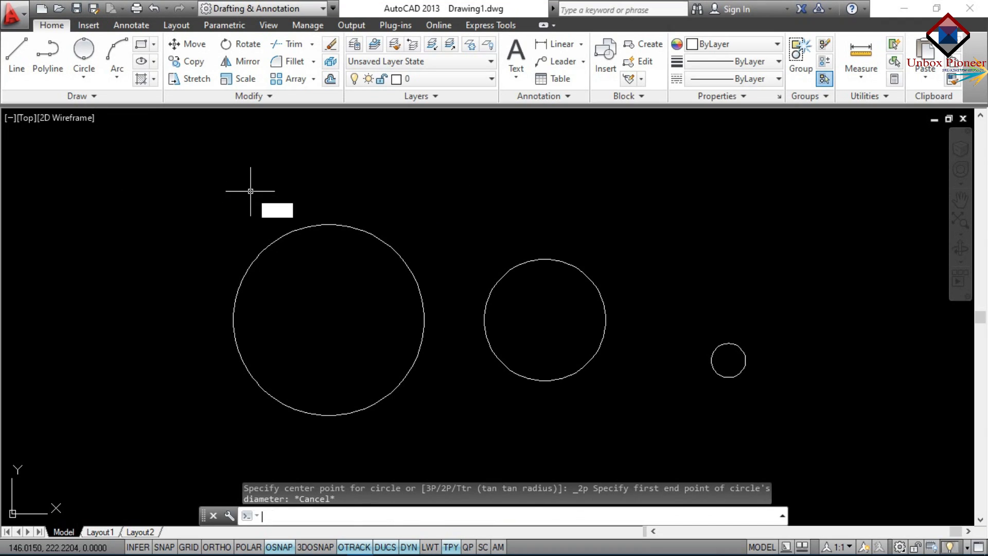
pyautogui.press('Return')
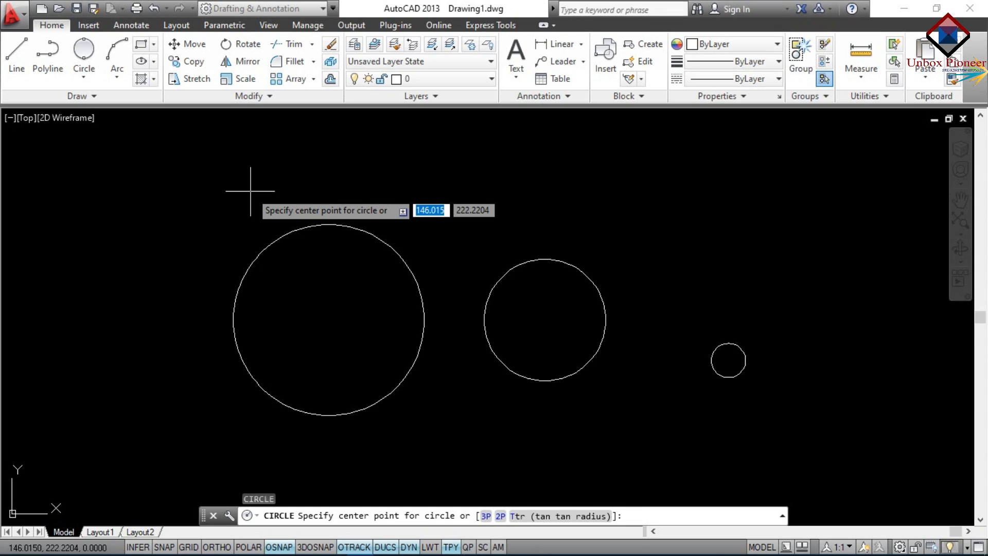
pyautogui.write('2p')
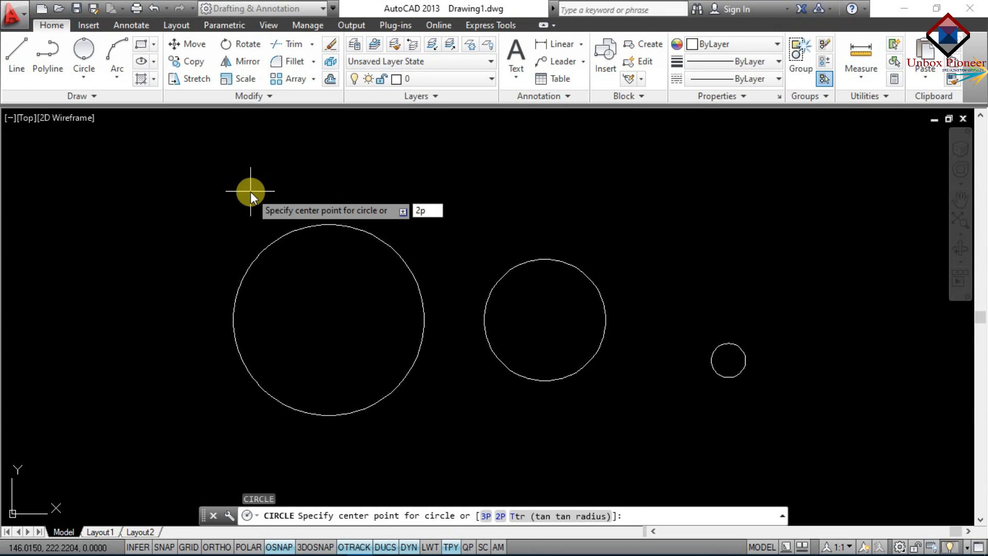
pyautogui.press('Return')
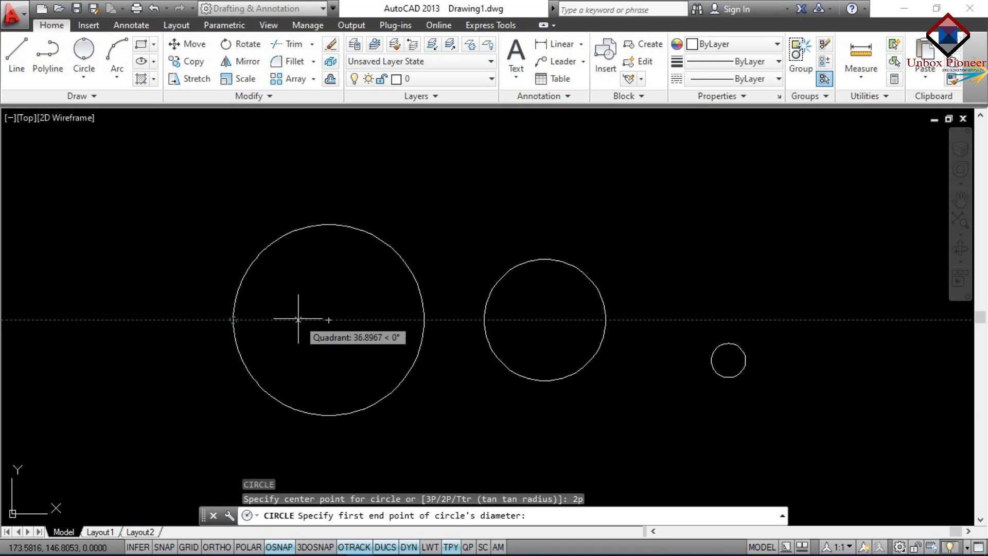
pyautogui.click(328, 320)
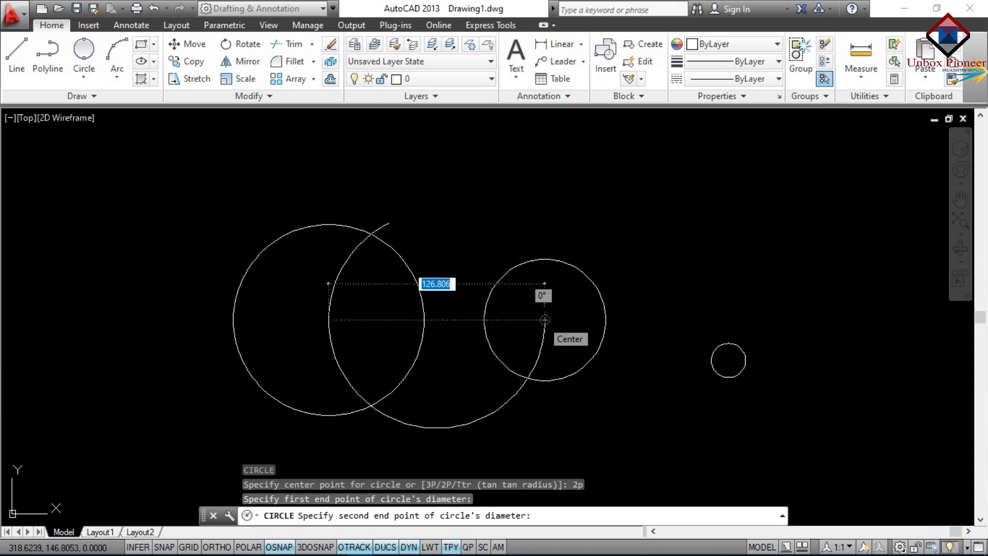
pyautogui.click(545, 320)
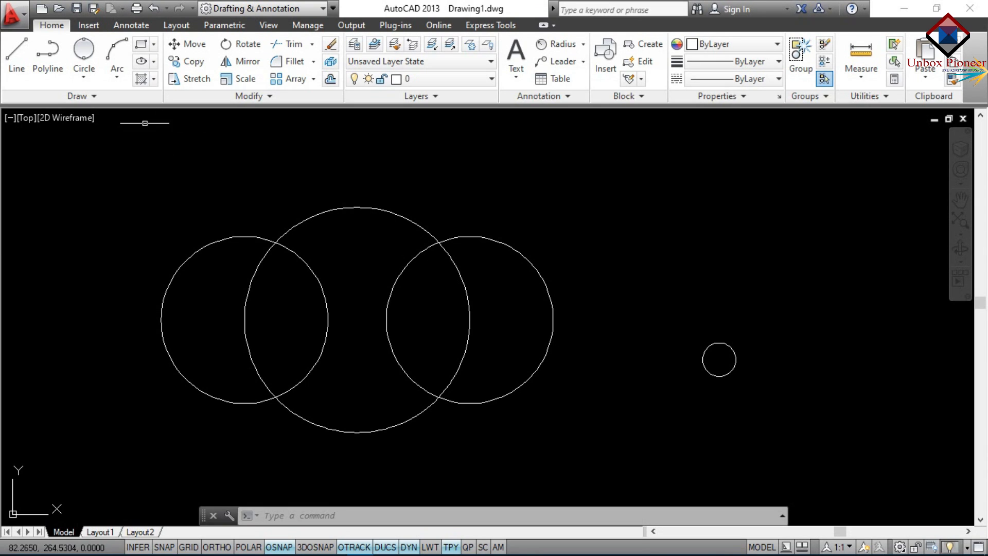
# Try the 3-Point circle option from the menu and via 3P, then cancel it
pyautogui.click(86, 83)
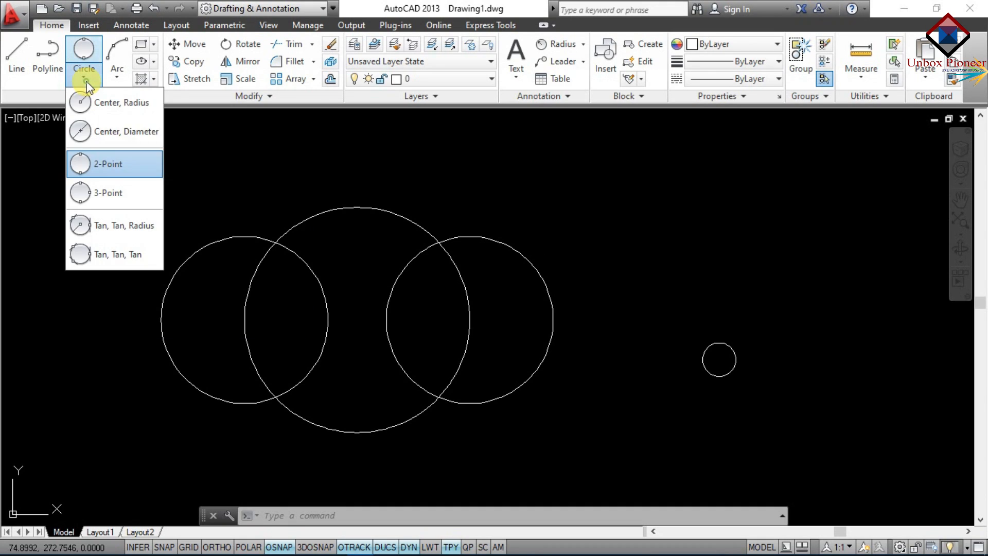
pyautogui.click(92, 194)
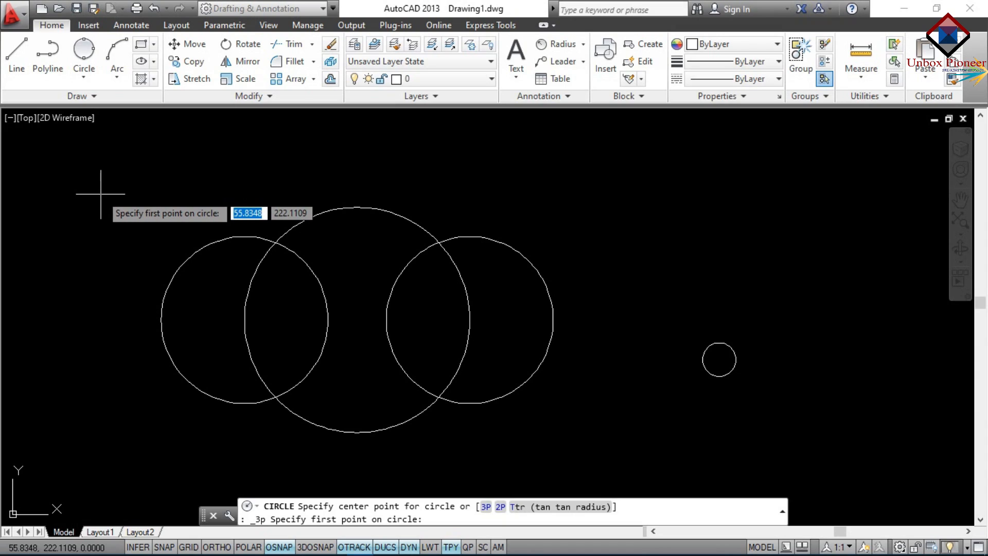
pyautogui.press('Escape')
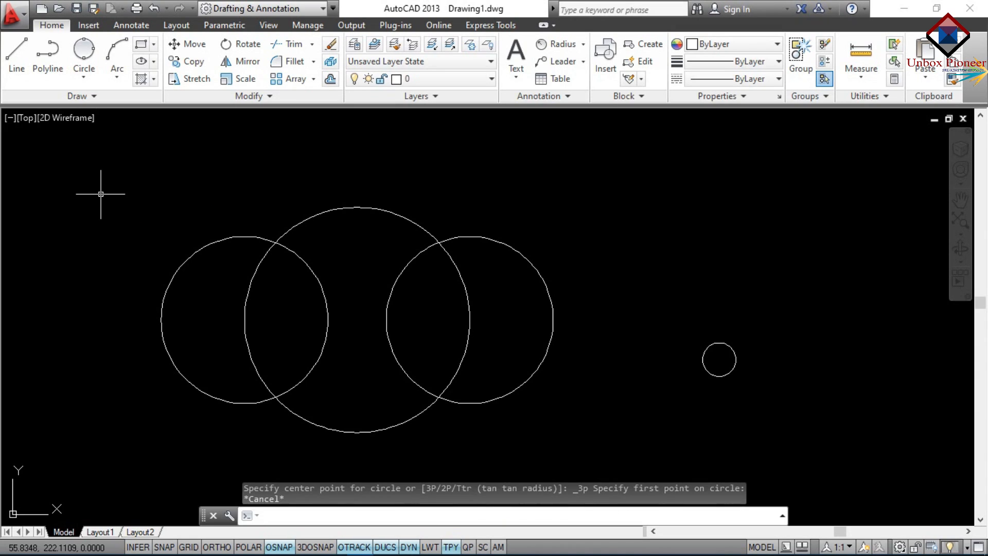
pyautogui.write('c')
pyautogui.press('Return')
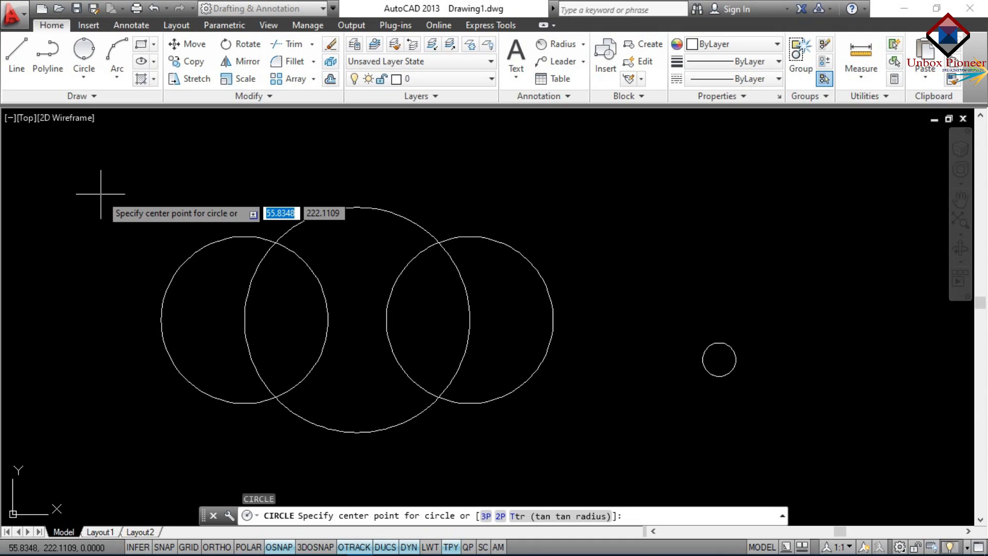
pyautogui.write('3p')
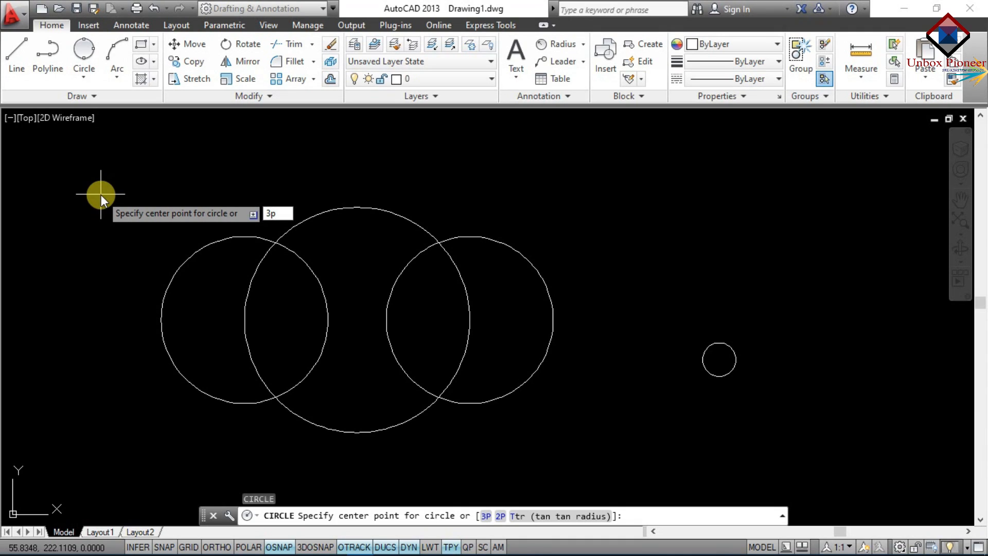
pyautogui.press('Return')
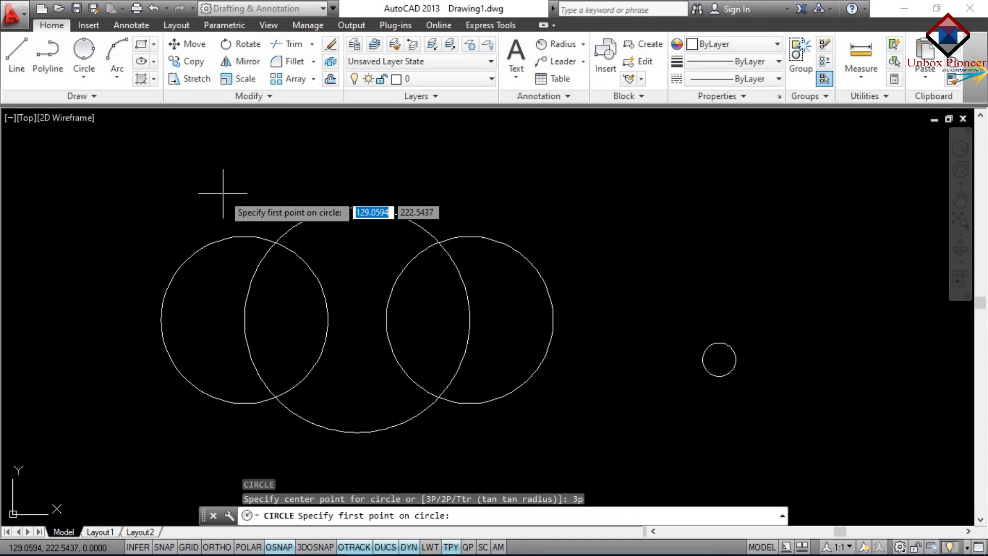
pyautogui.press('Escape')
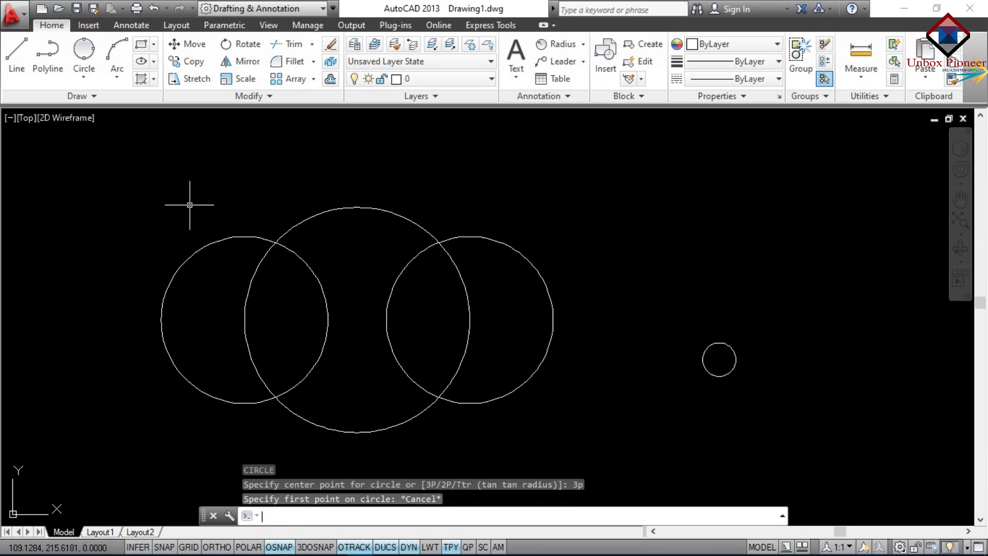
# Erase all circles using a window selection and then a crossing selection
pyautogui.click(162, 181)
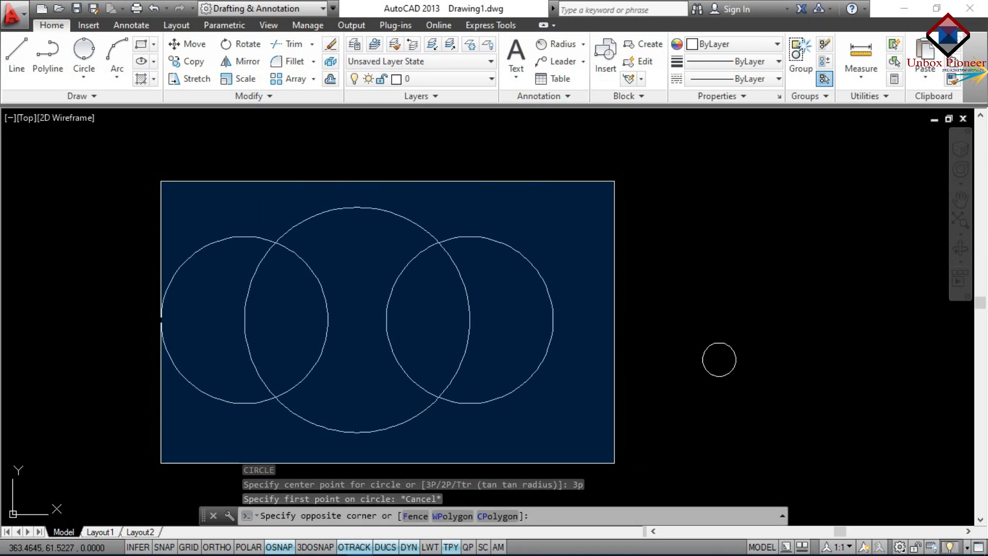
pyautogui.click(614, 462)
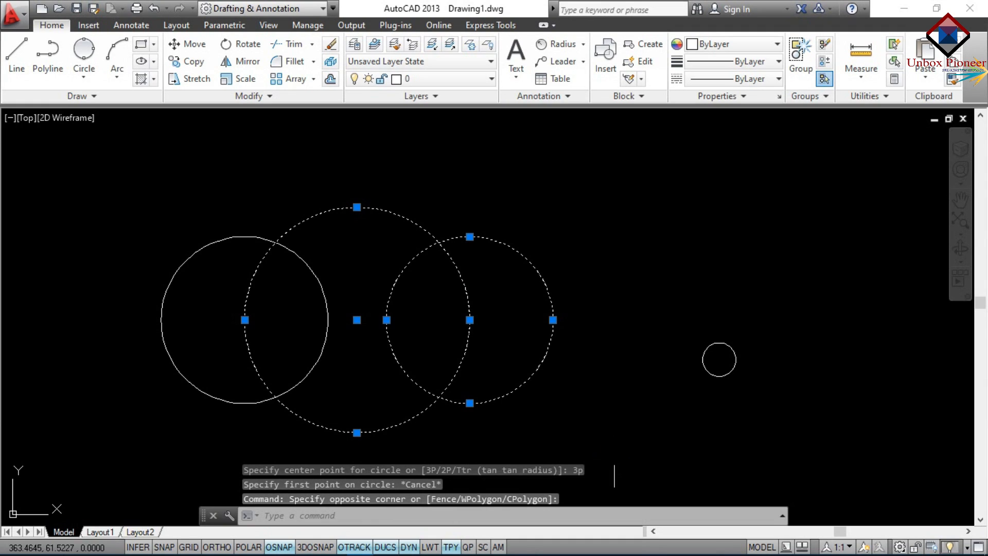
pyautogui.press('Delete')
pyautogui.click(801, 396)
pyautogui.click(57, 280)
pyautogui.press('Delete')
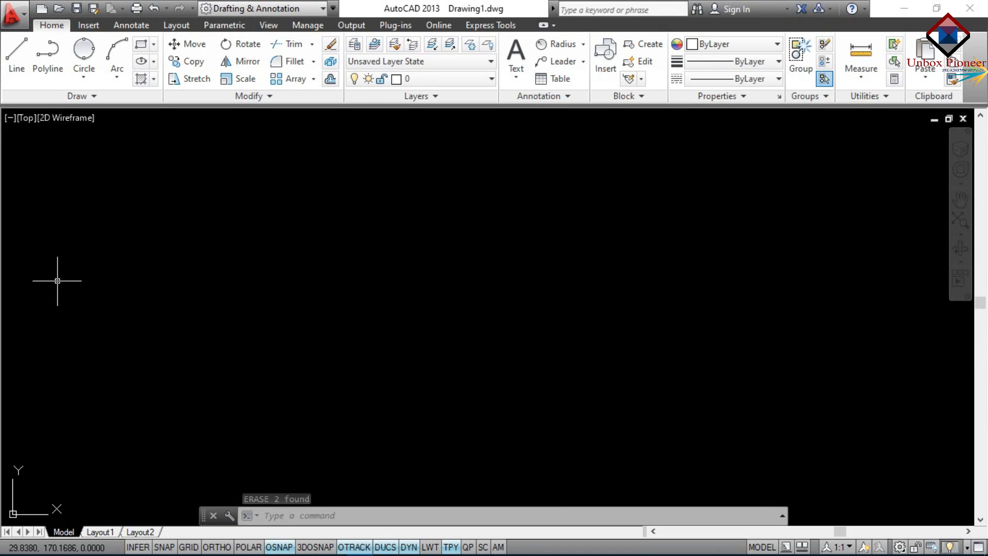
# Draw two radius-50 circles side by side
pyautogui.write('c')
pyautogui.press('Return')
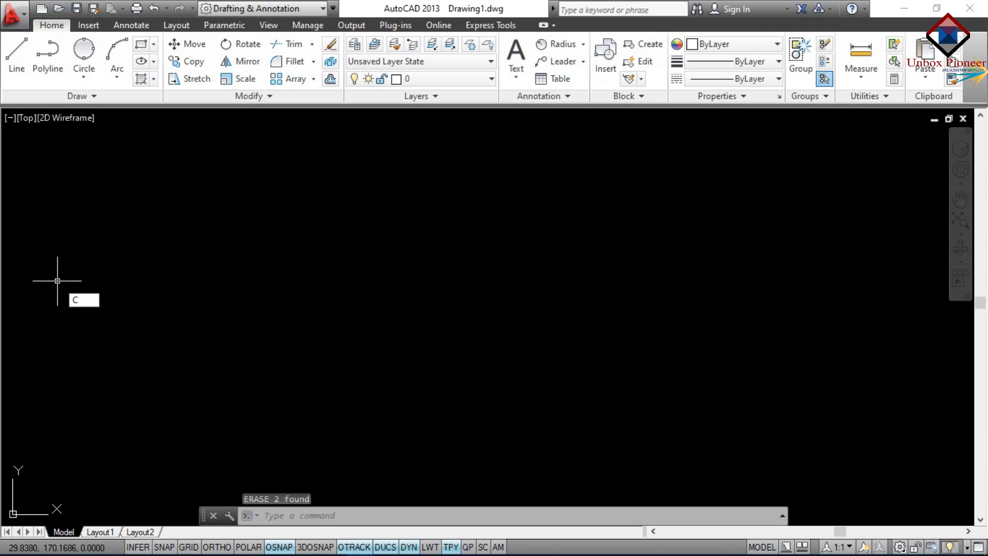
pyautogui.click(260, 323)
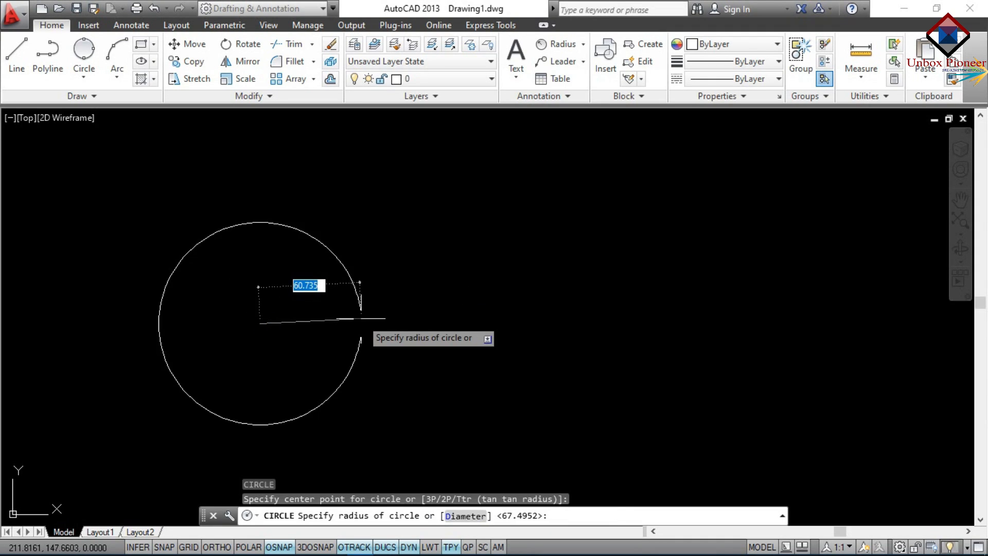
pyautogui.write('50')
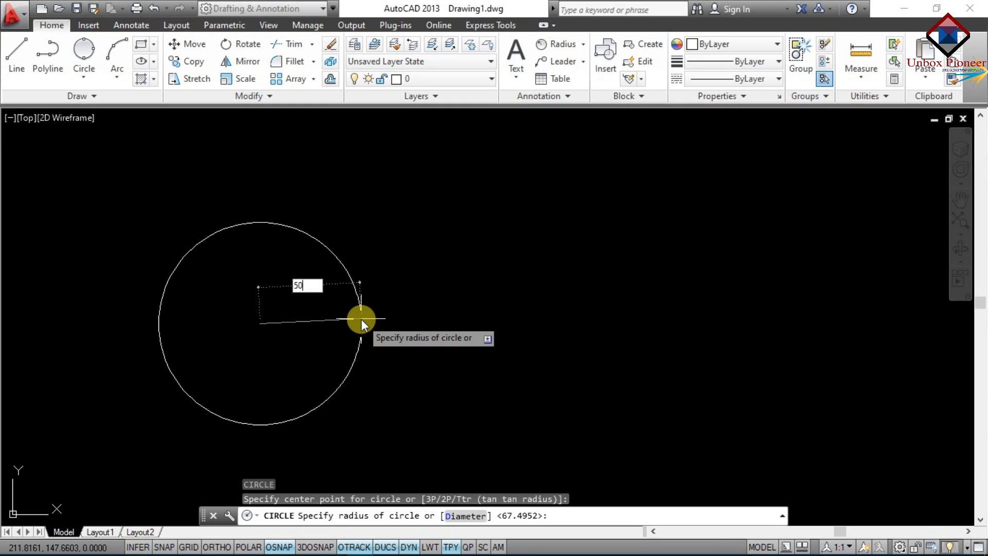
pyautogui.press('Return')
pyautogui.press('Return')
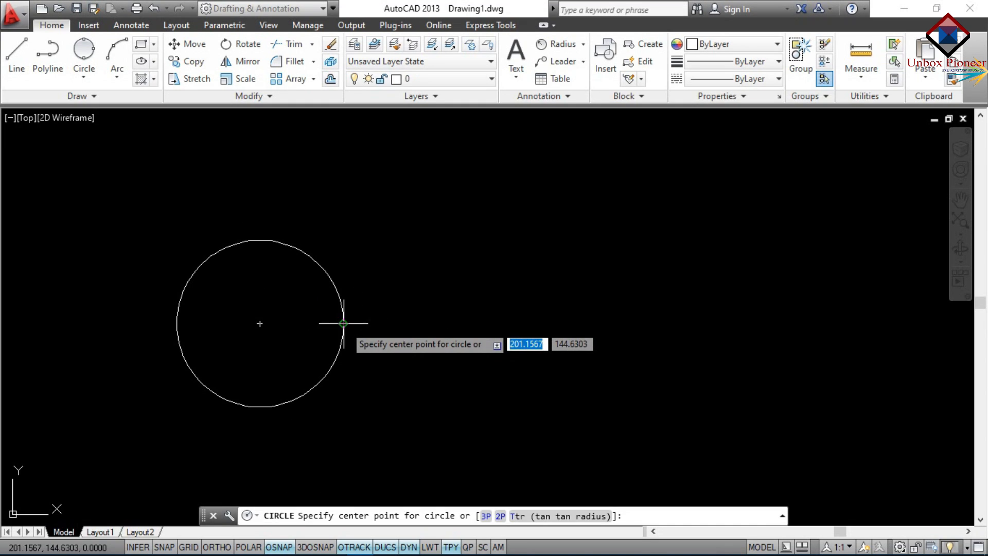
pyautogui.click(458, 324)
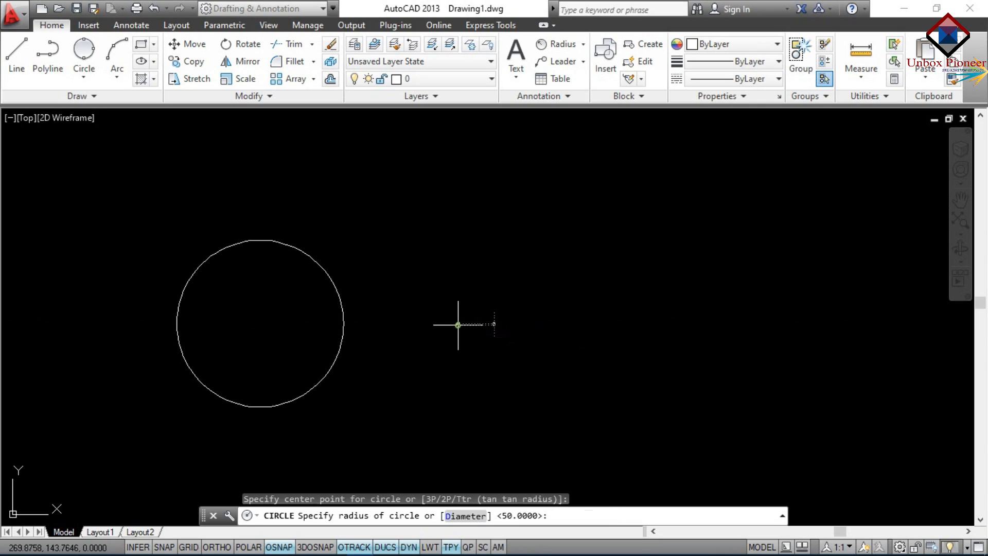
pyautogui.write('5')
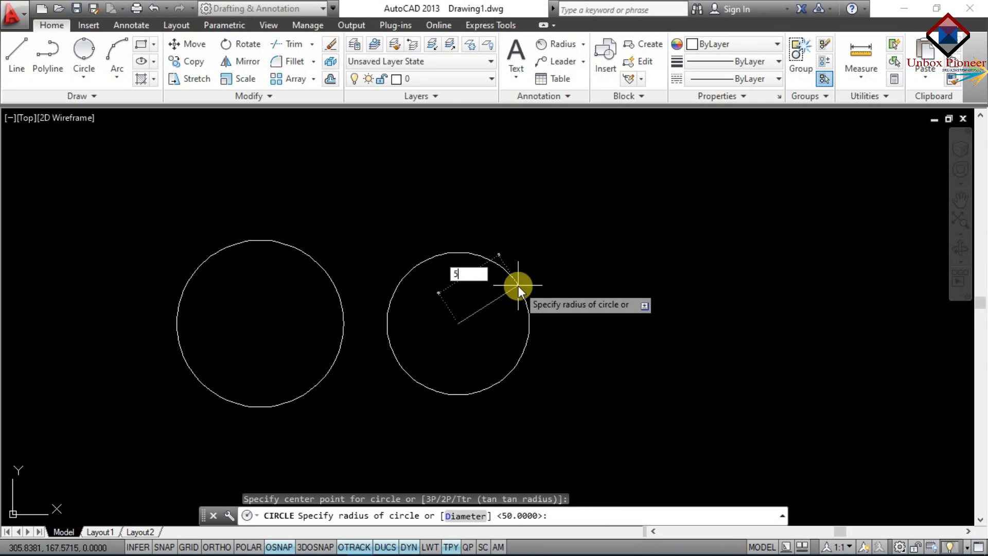
pyautogui.write('0')
pyautogui.press('Return')
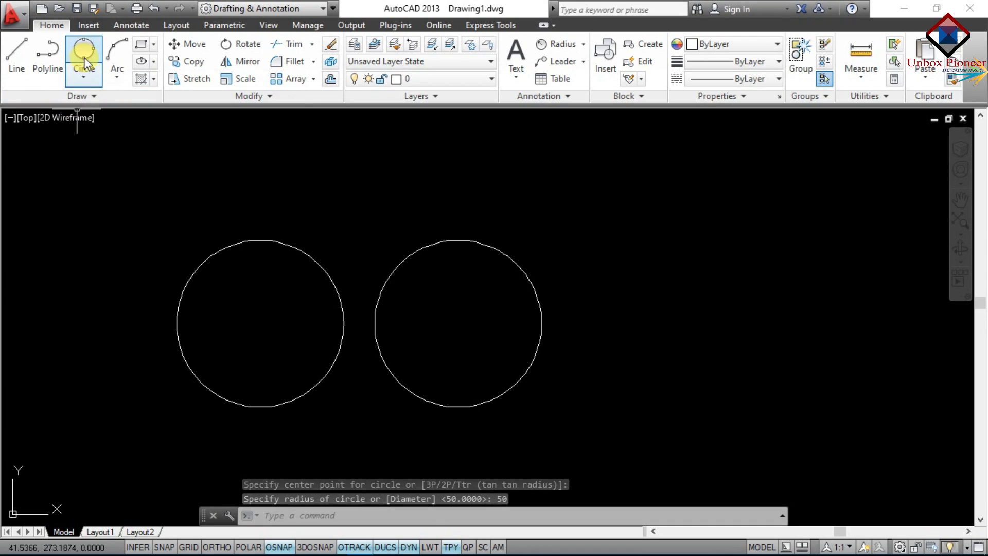
# Add a third radius-50 circle above, between the pair
pyautogui.press('Return')
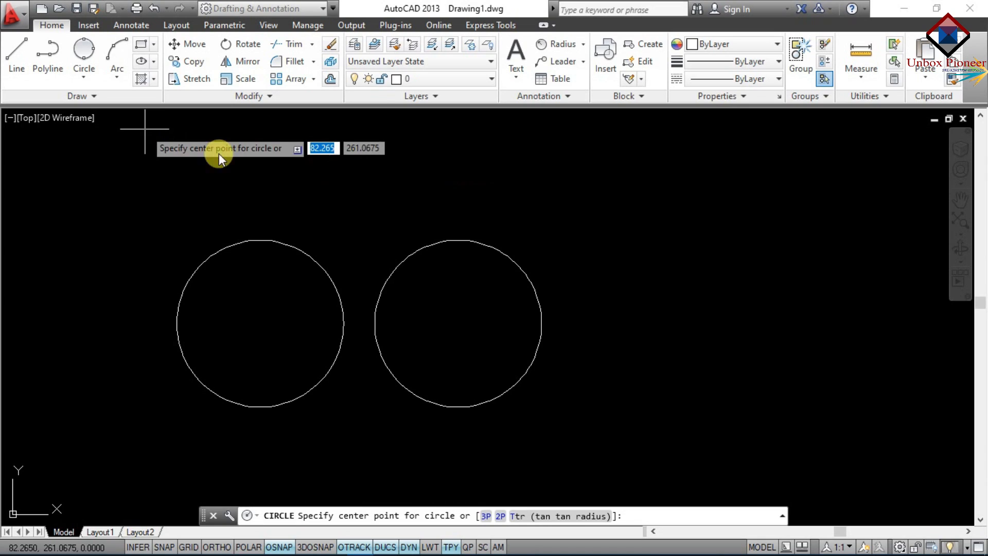
pyautogui.click(356, 141)
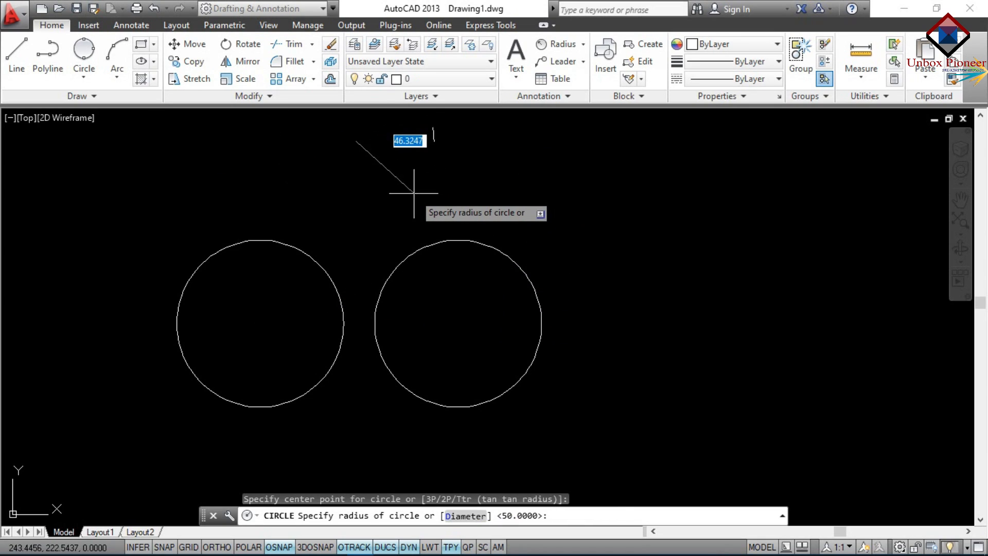
pyautogui.write('50')
pyautogui.press('Return')
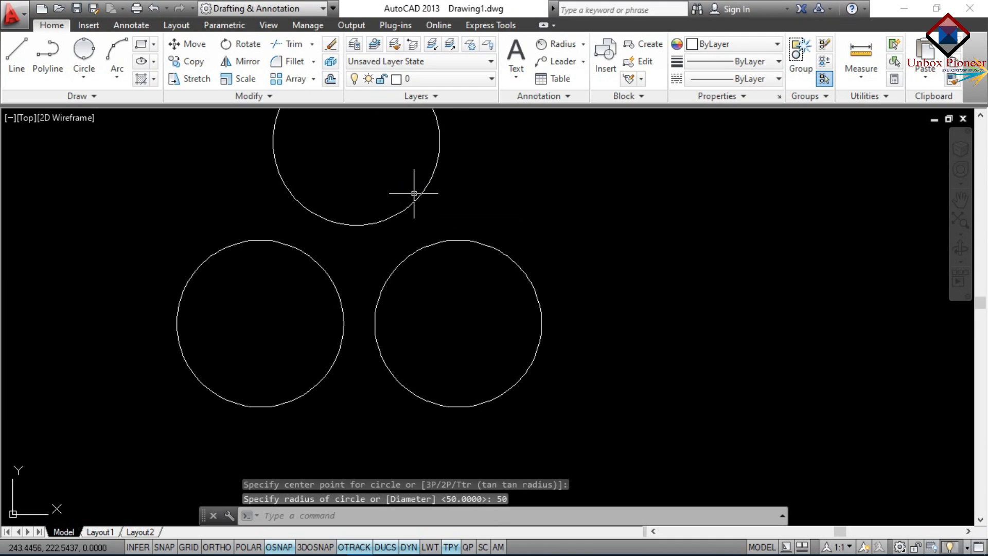
pyautogui.scroll(-3, 414, 193)
pyautogui.scroll(2, 406, 170)
pyautogui.scroll(-4, 399, 115)
pyautogui.scroll(3, 405, 114)
pyautogui.scroll(3, 405, 114)
pyautogui.scroll(-6, 405, 114)
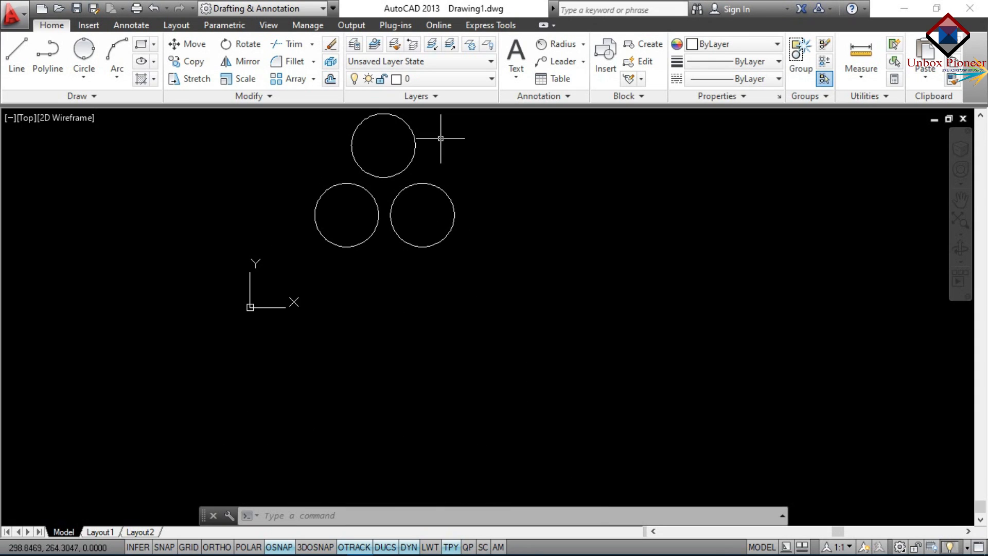
pyautogui.scroll(4, 429, 125)
pyautogui.scroll(-4, 417, 114)
pyautogui.scroll(-3, 435, 294)
pyautogui.scroll(5, 414, 187)
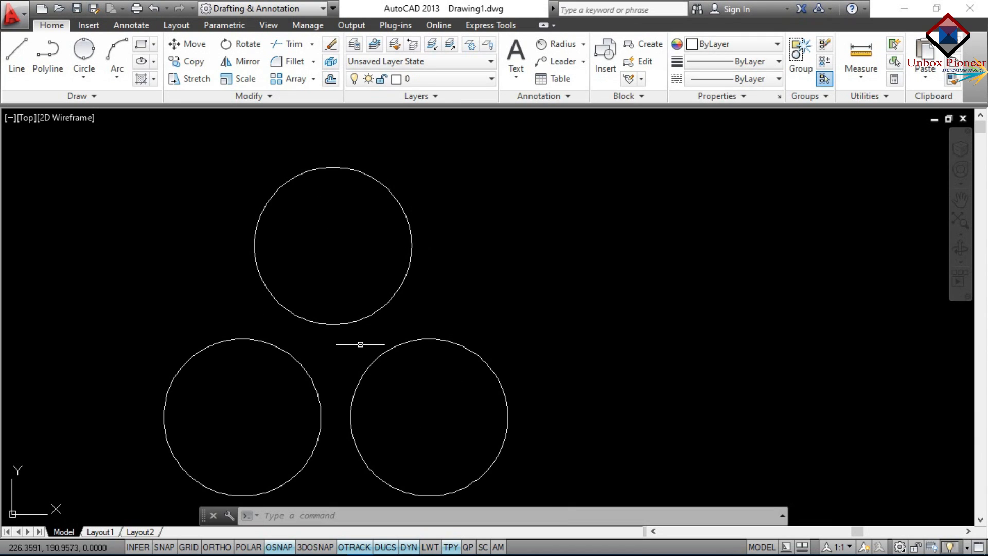
# Draw a 3-Point circle through the centres of the top, lower-left and lower-right circles
pyautogui.click(84, 76)
pyautogui.click(110, 198)
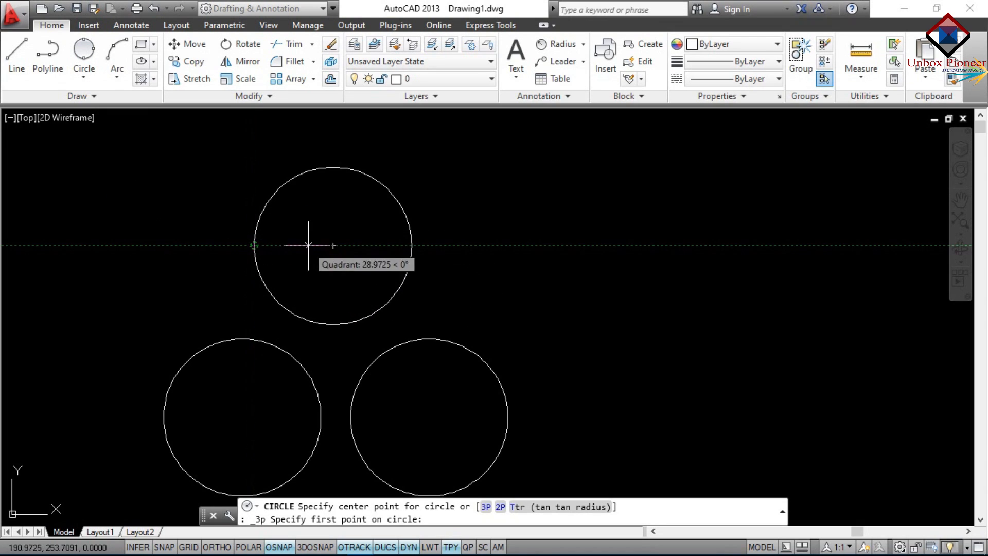
pyautogui.click(333, 246)
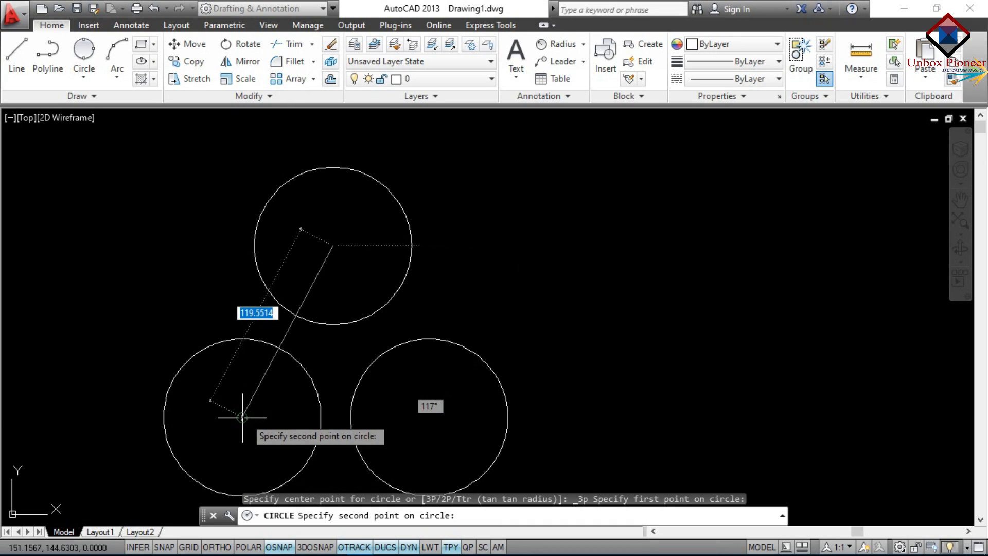
pyautogui.click(243, 417)
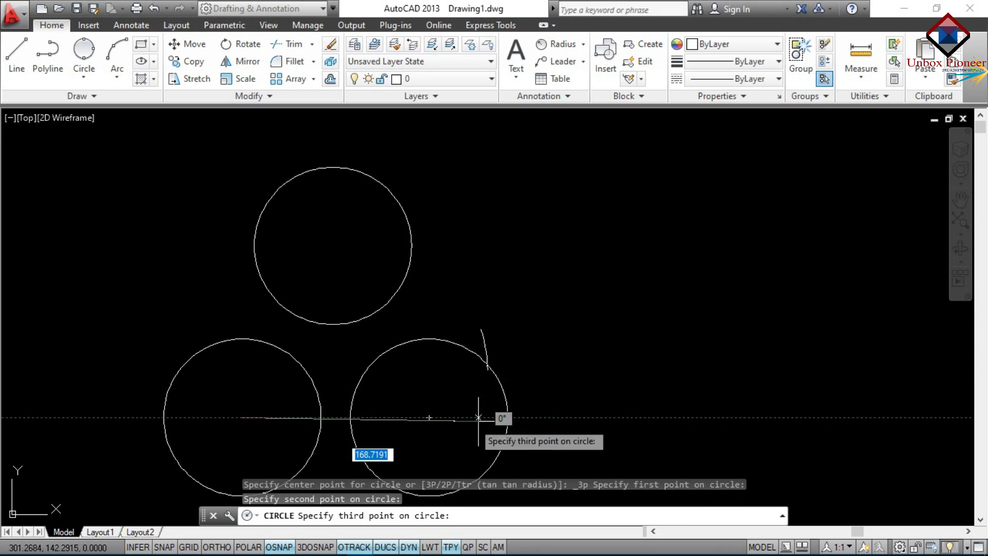
pyautogui.click(432, 420)
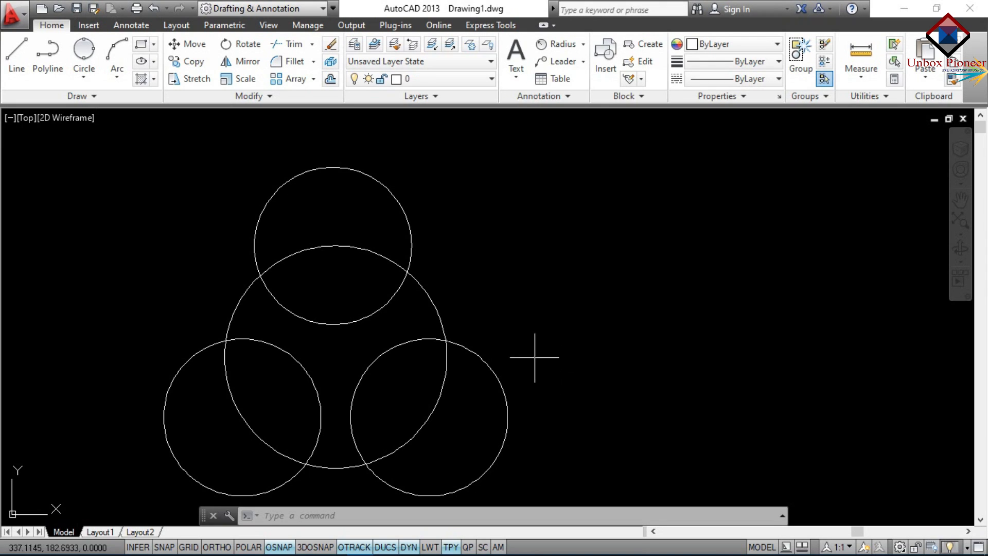
pyautogui.click(74, 83)
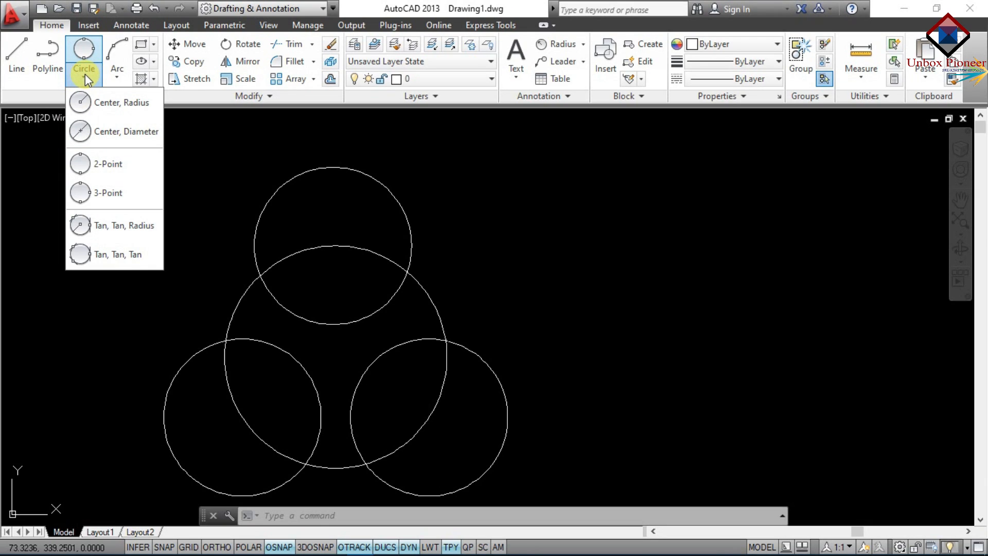
# Try the Tan, Tan, Radius circle option from the menu and via T, then cancel
pyautogui.click(101, 214)
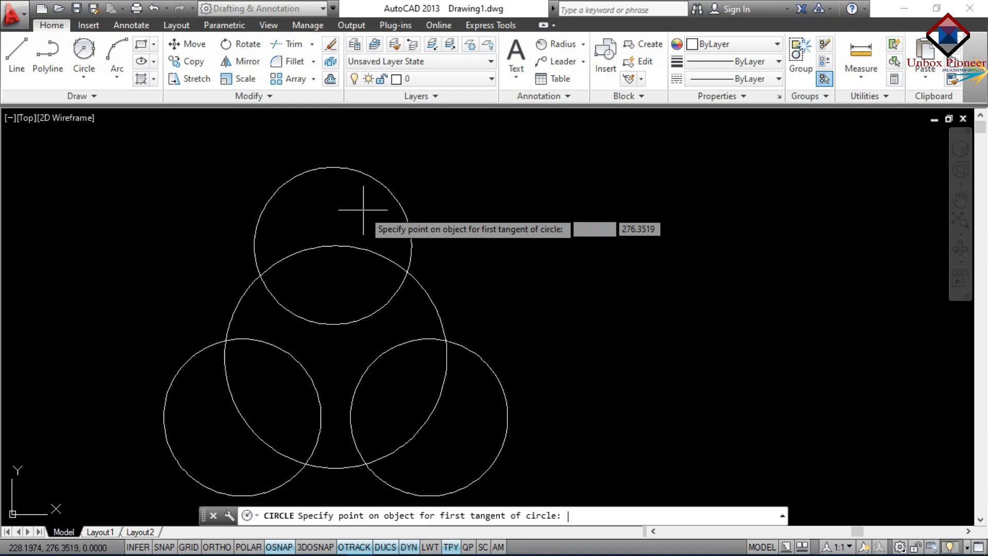
pyautogui.press('Escape')
pyautogui.write('c')
pyautogui.press('Return')
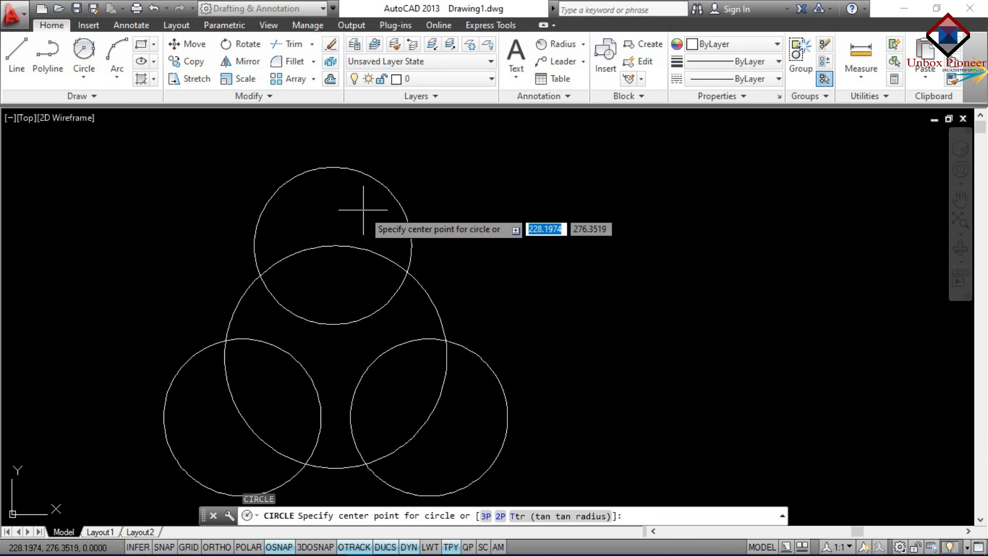
pyautogui.write('t')
pyautogui.press('Return')
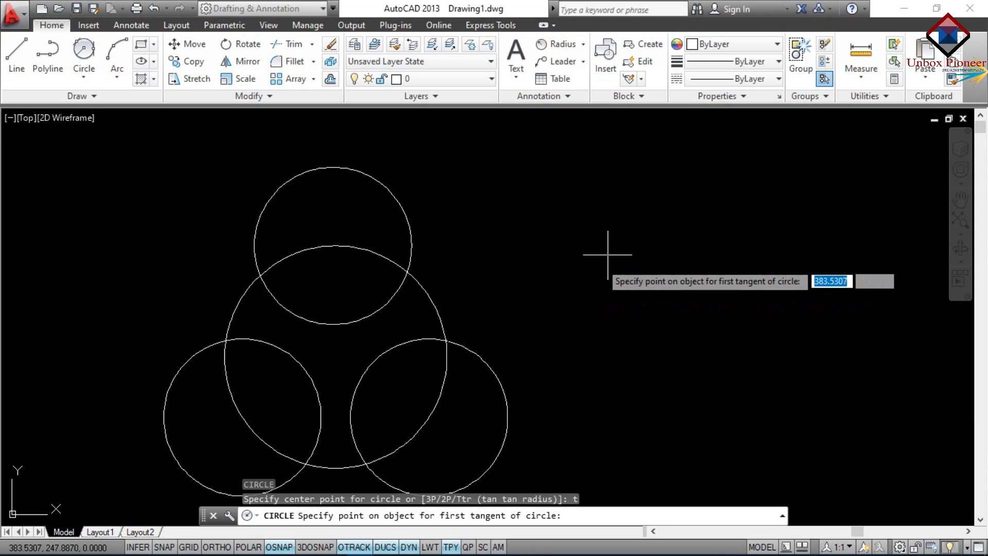
pyautogui.press('Escape')
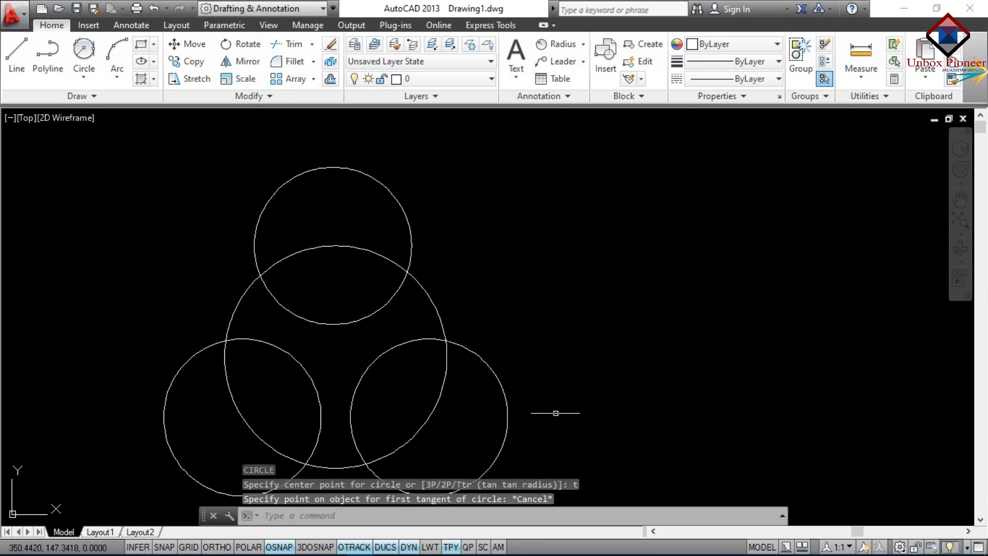
# Erase all four circles with a crossing window
pyautogui.click(539, 479)
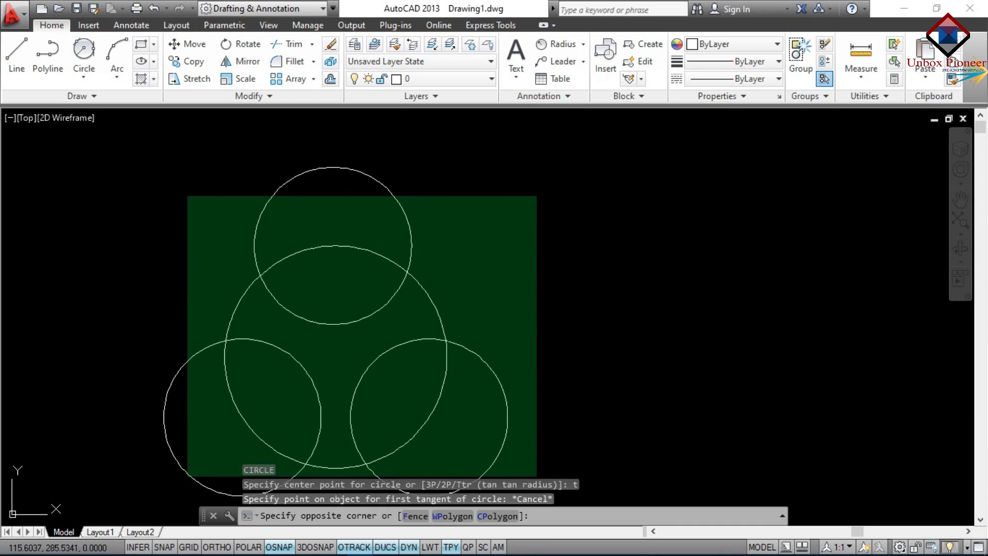
pyautogui.click(138, 185)
pyautogui.press('Delete')
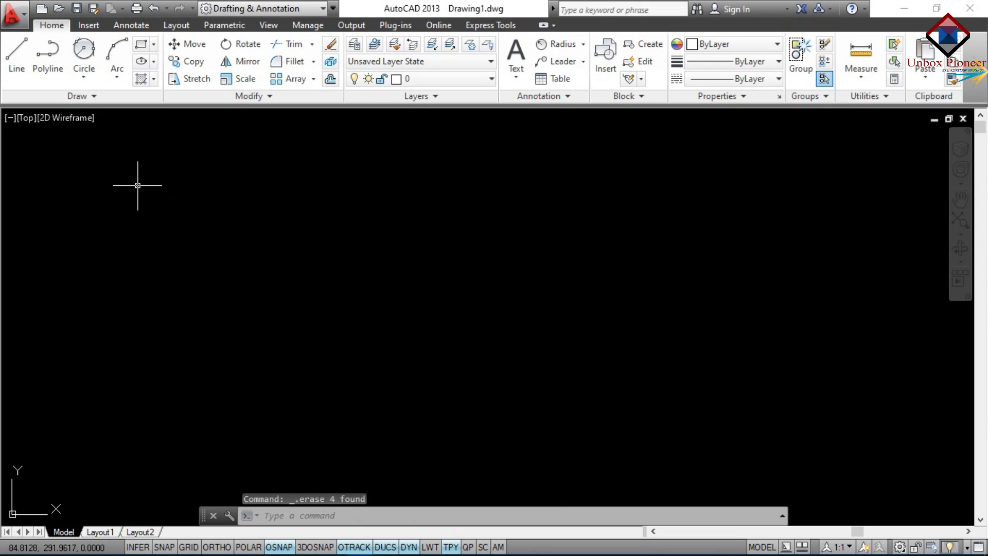
# Draw a radius-50 circle, then a second radius-50 circle to its right
pyautogui.write('c')
pyautogui.press('Return')
pyautogui.click(274, 328)
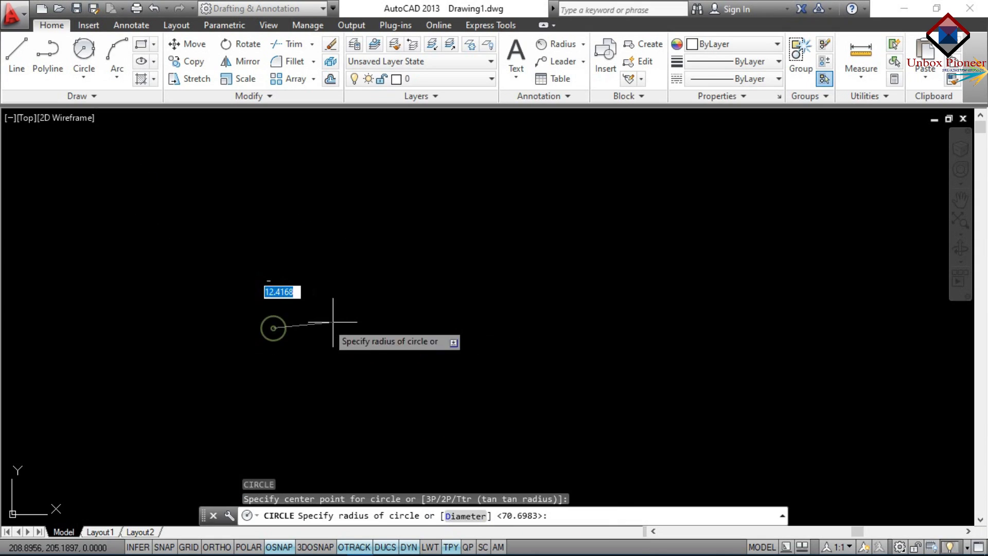
pyautogui.write('50')
pyautogui.press('Return')
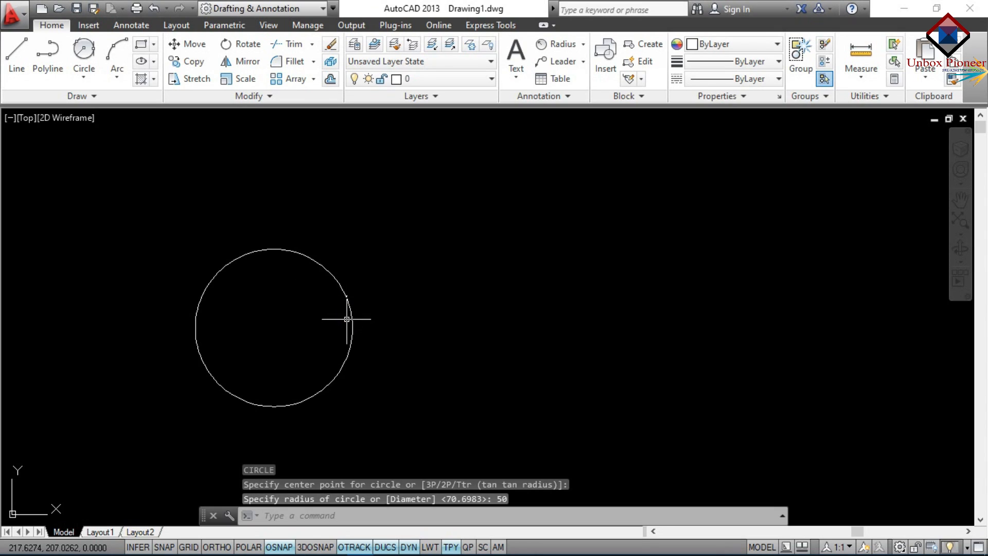
pyautogui.write('c')
pyautogui.press('Return')
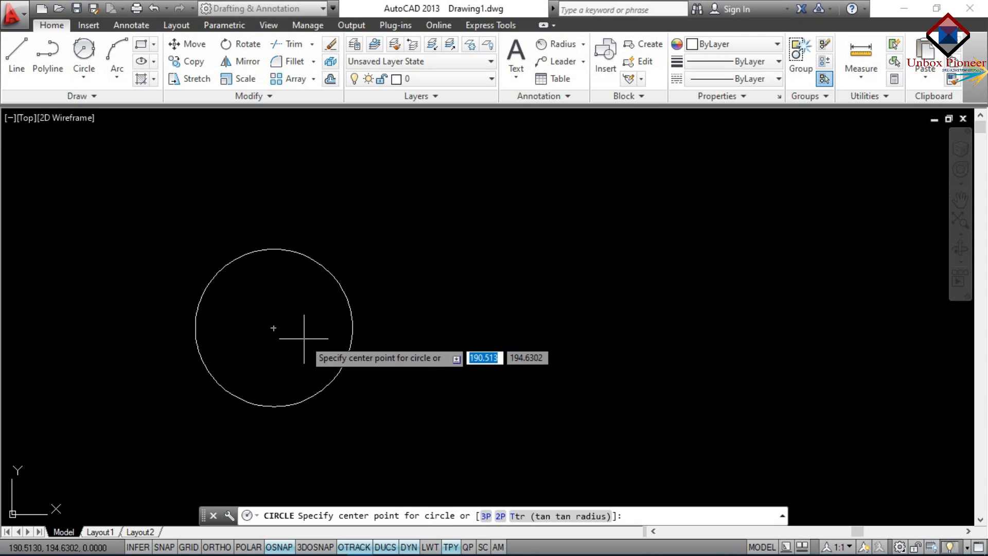
pyautogui.click(458, 333)
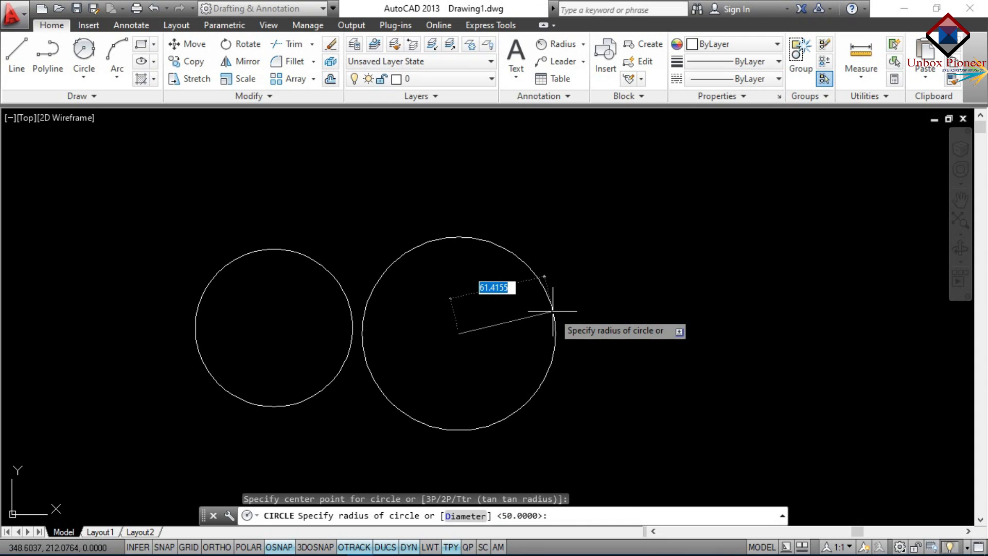
pyautogui.write('5')
pyautogui.press('Return')
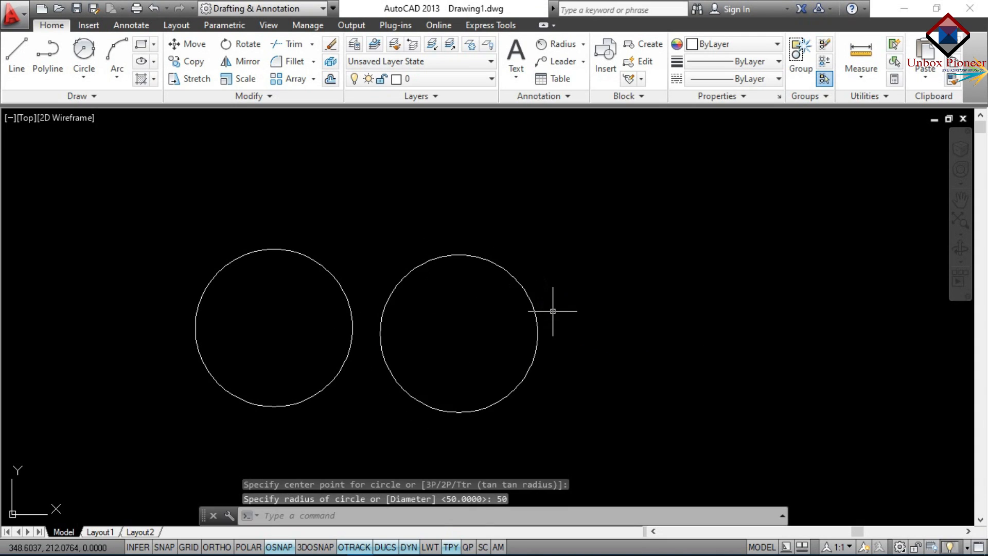
pyautogui.click(84, 69)
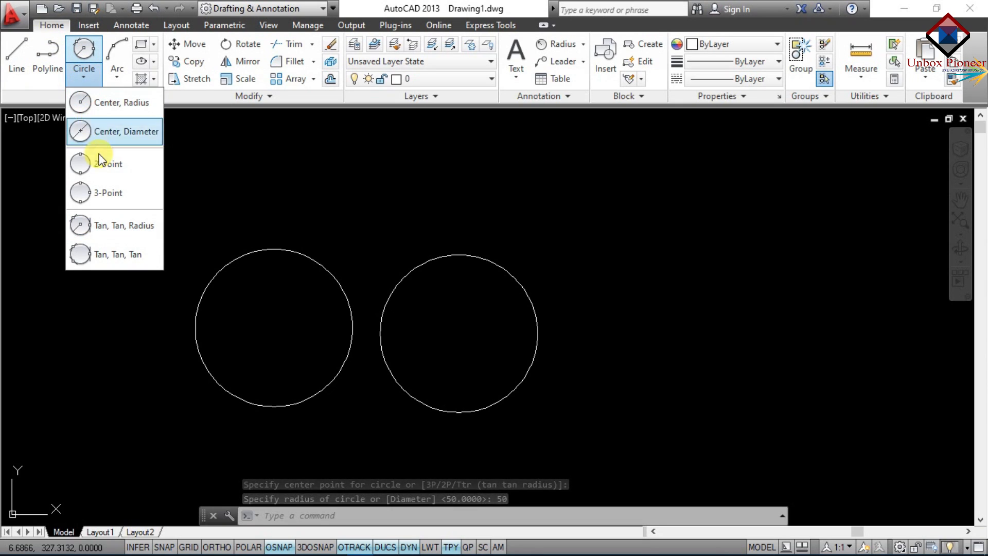
# Draw a radius-30 circle below the two large circles, tangent to the left and right ones
pyautogui.click(115, 226)
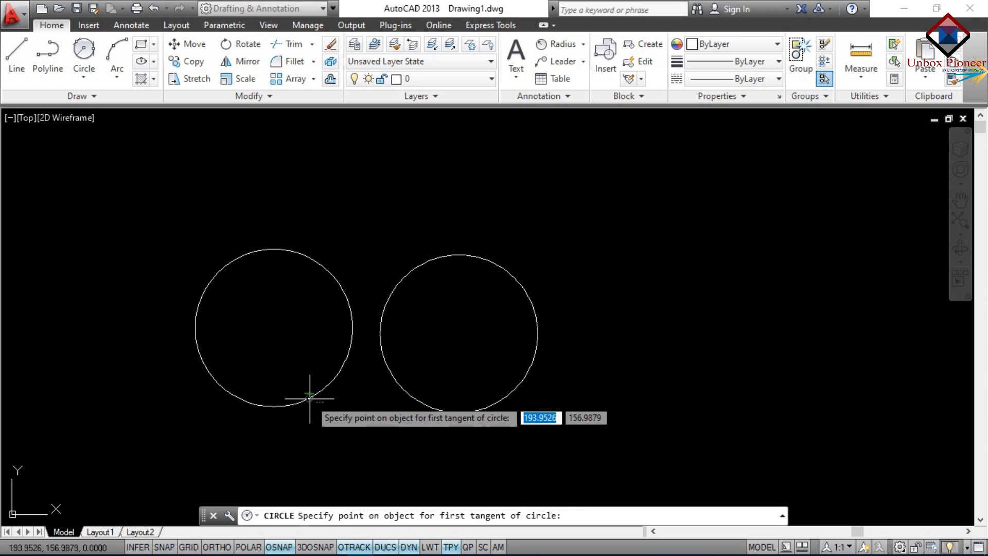
pyautogui.scroll(2, 308, 398)
pyautogui.scroll(2, 310, 398)
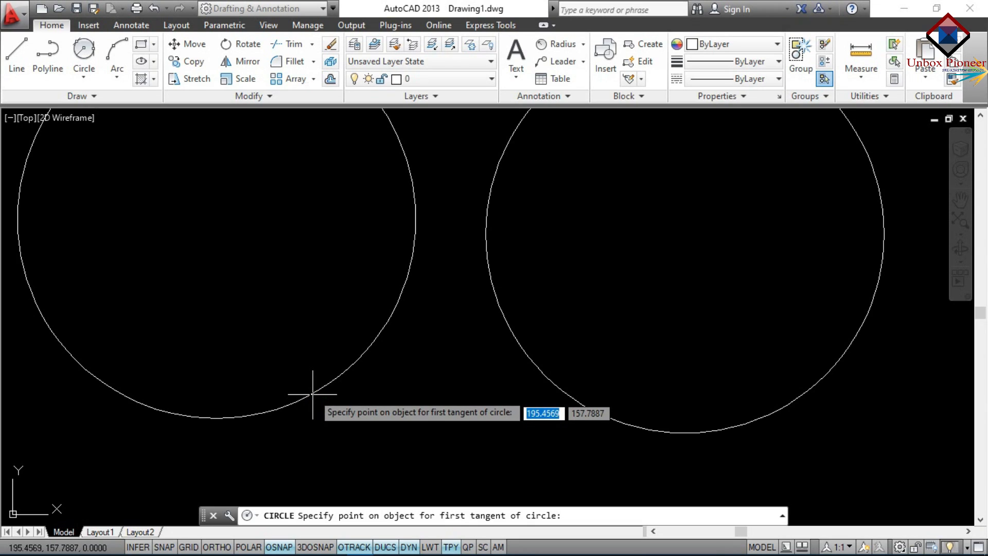
pyautogui.click(312, 392)
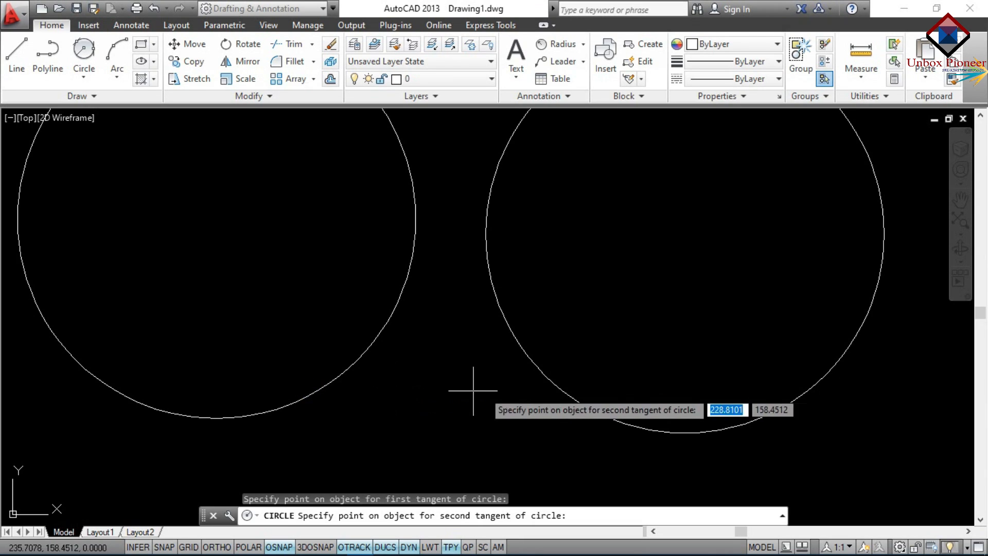
pyautogui.click(557, 385)
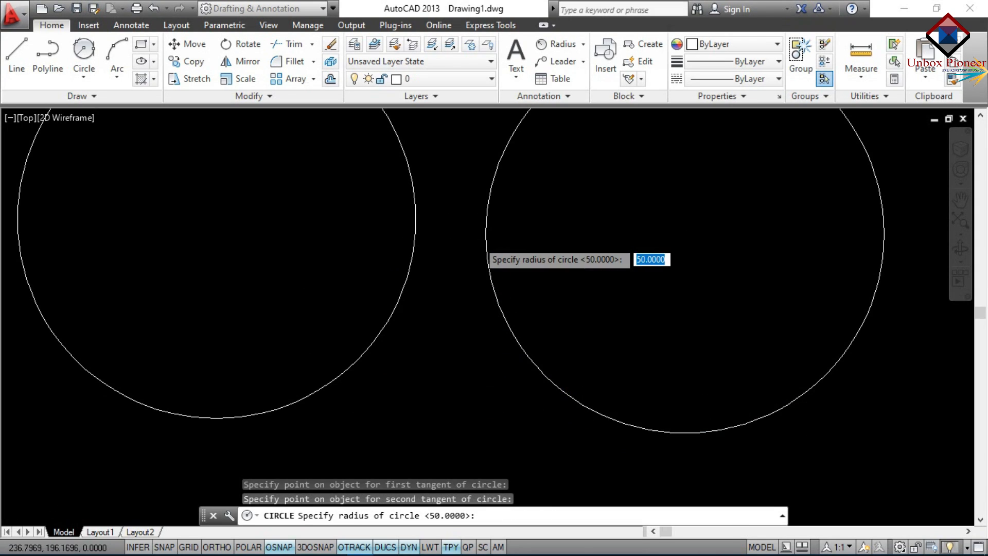
pyautogui.scroll(-4, 479, 240)
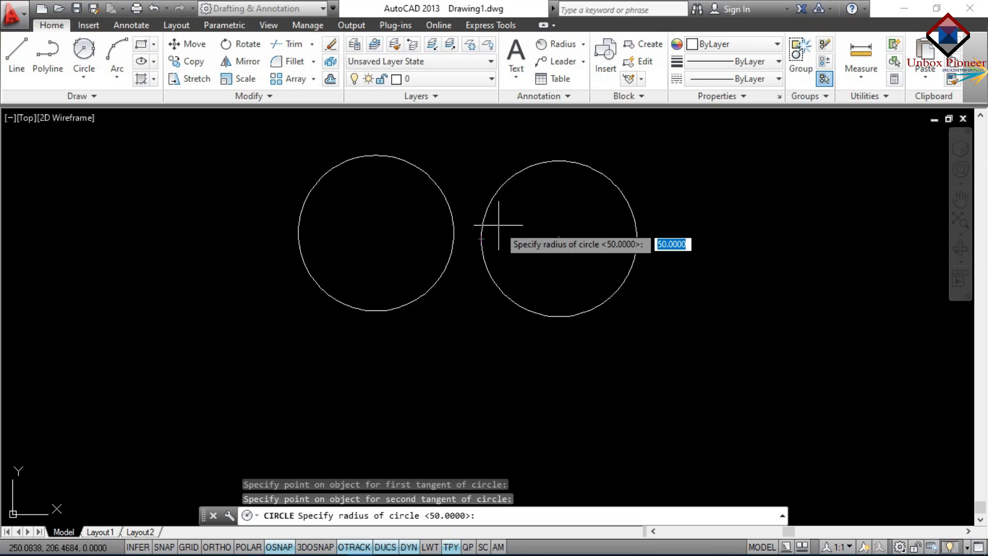
pyautogui.write('30')
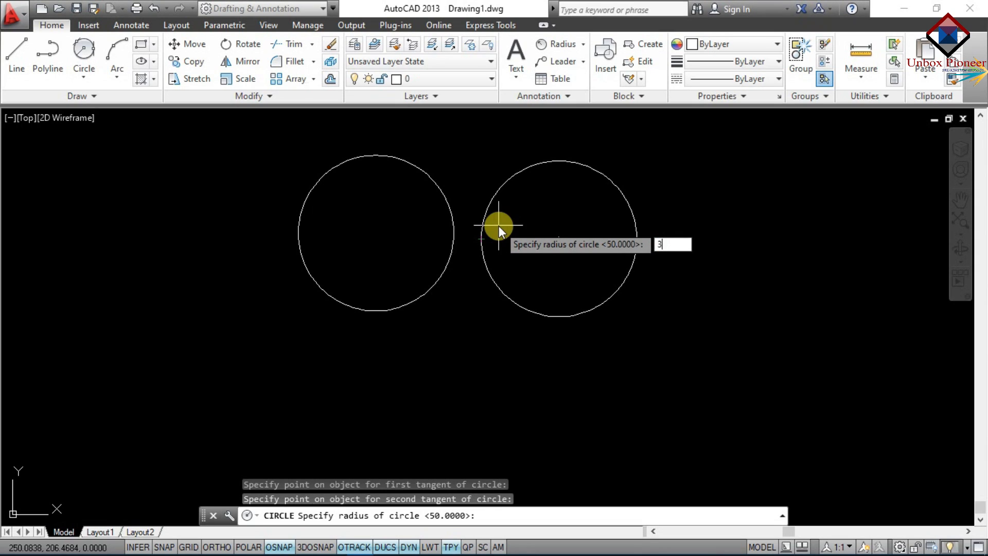
pyautogui.press('Return')
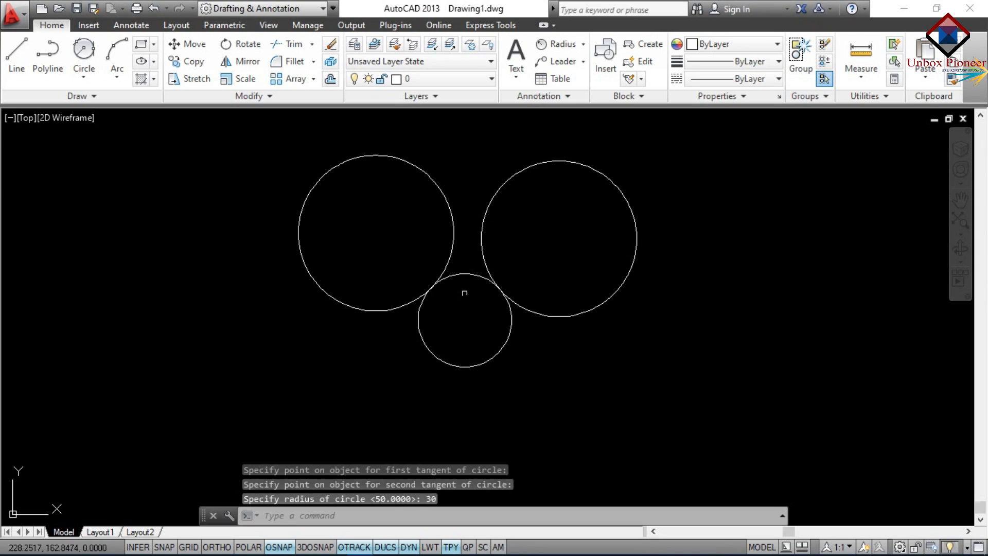
pyautogui.scroll(4, 465, 293)
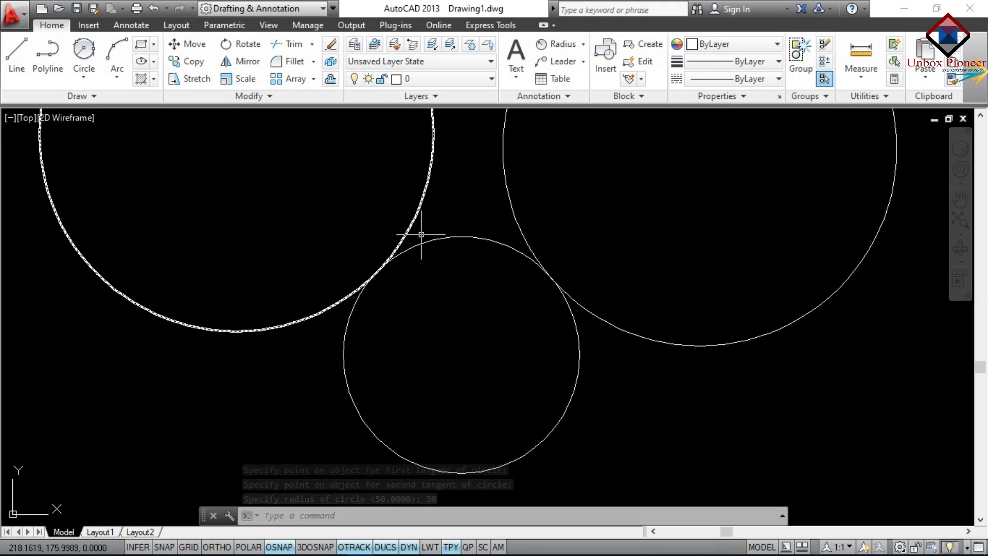
pyautogui.click(518, 227)
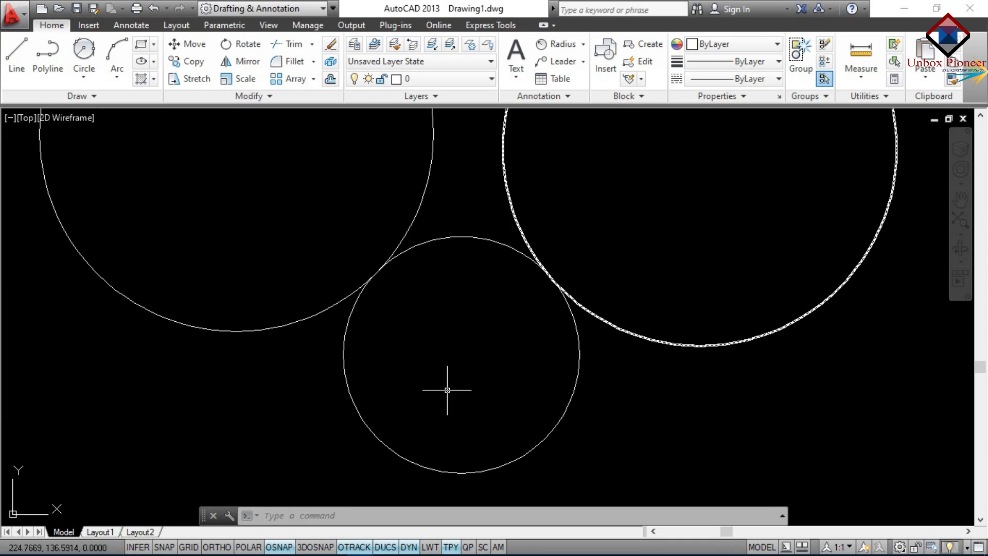
pyautogui.press('Escape')
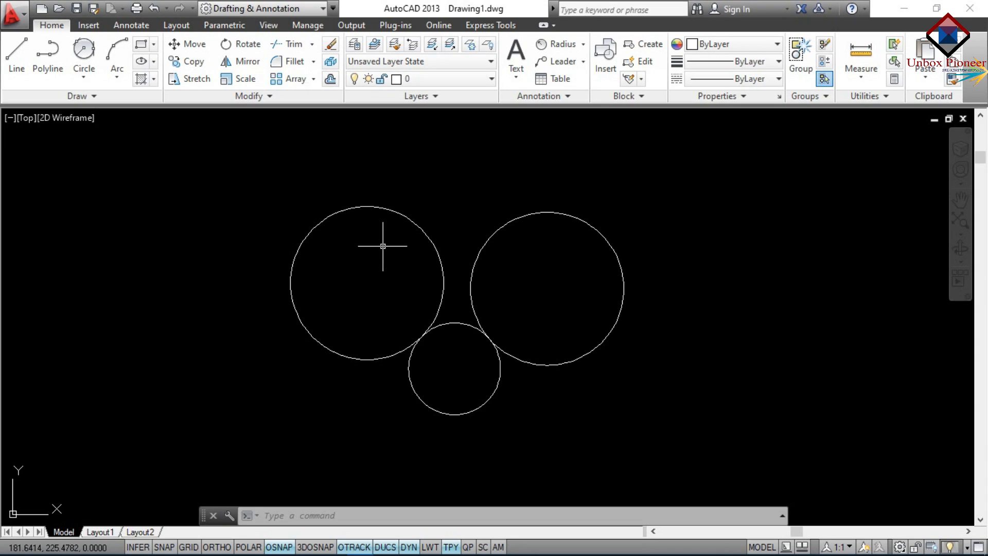
# Draw a Tan, Tan, Tan circle touching the left, right and bottom circles
pyautogui.click(83, 73)
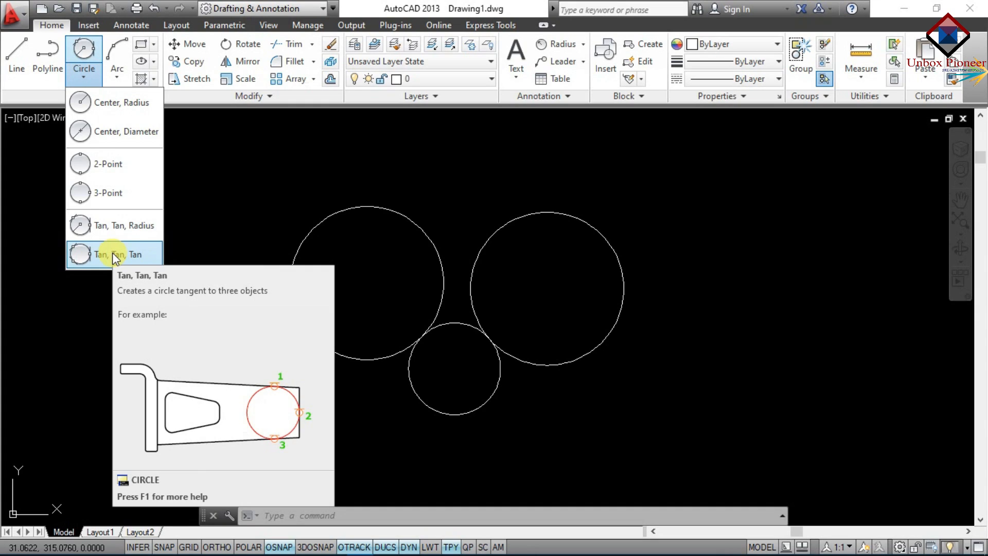
pyautogui.click(87, 79)
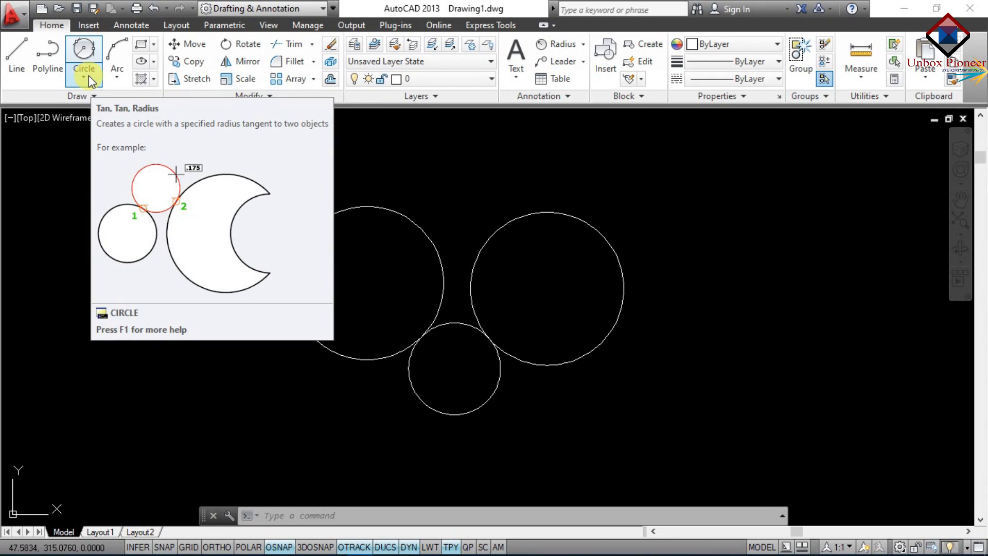
pyautogui.click(89, 70)
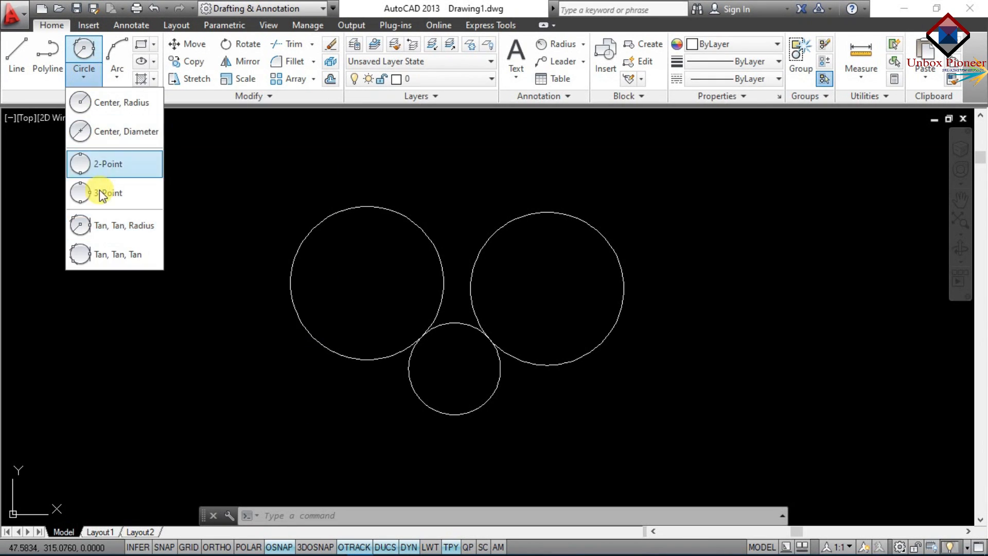
pyautogui.click(108, 262)
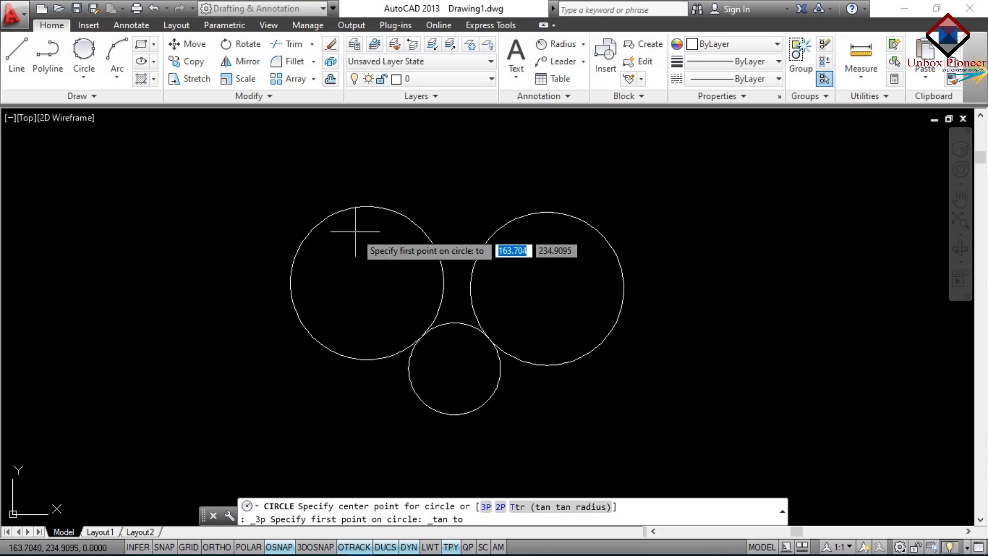
pyautogui.click(396, 210)
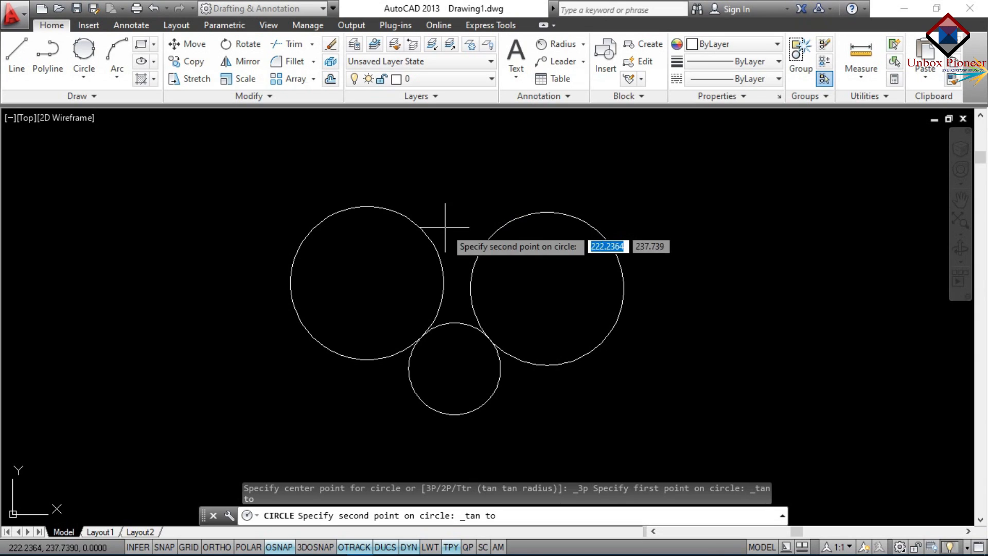
pyautogui.click(517, 217)
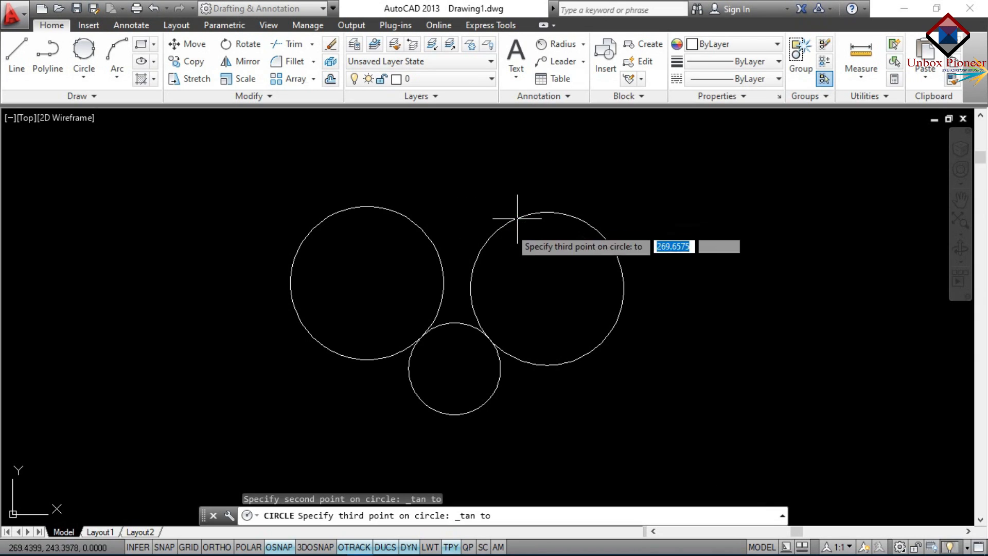
pyautogui.click(458, 322)
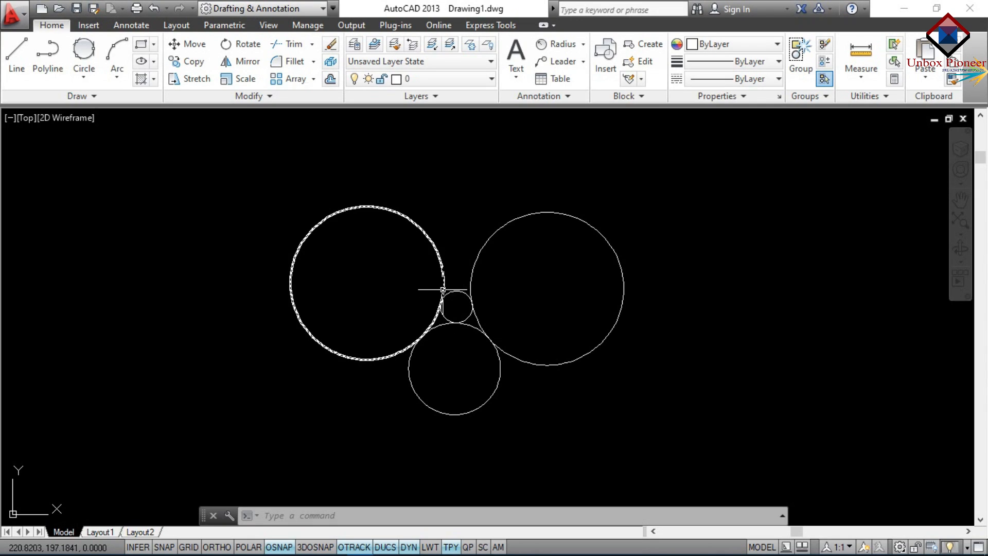
pyautogui.click(483, 254)
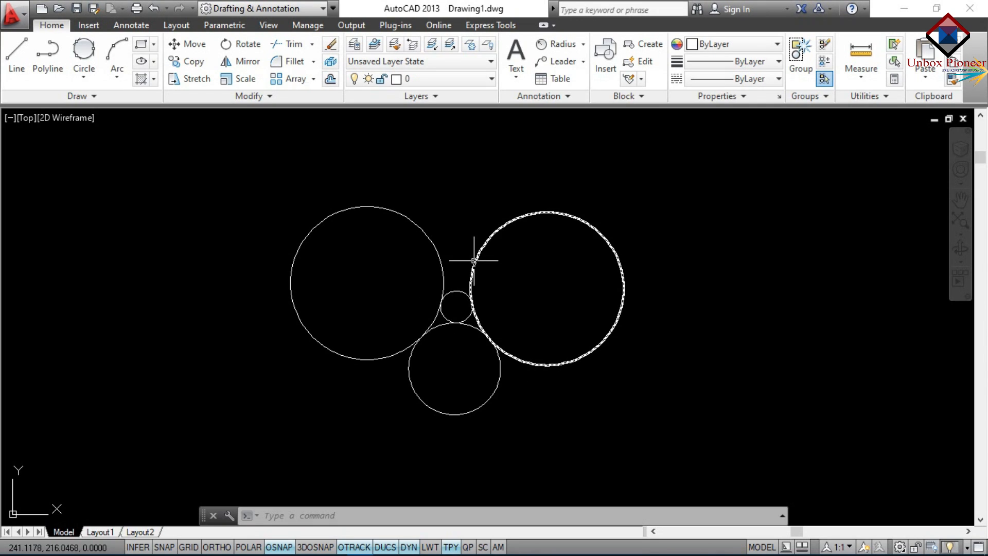
pyautogui.press('Escape')
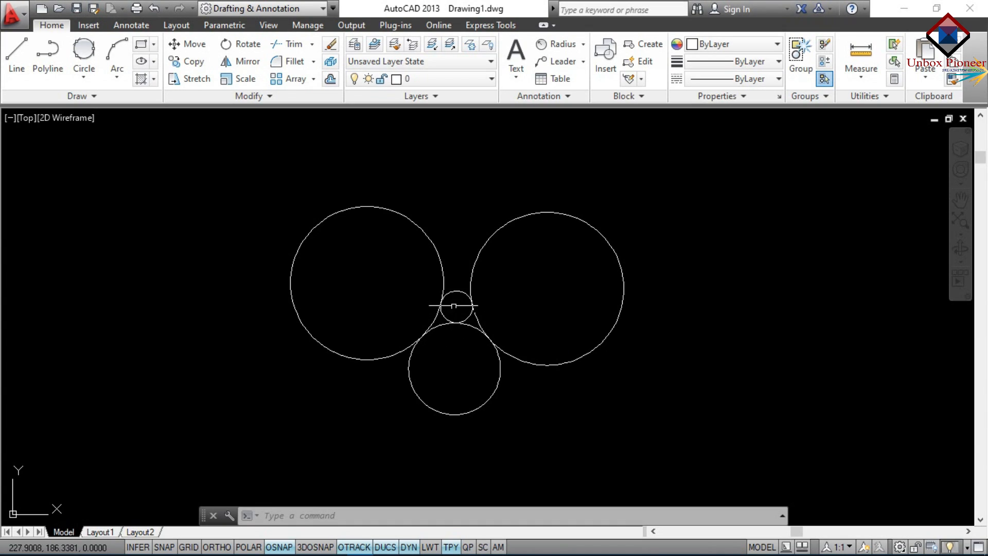
pyautogui.moveTo(460, 312)
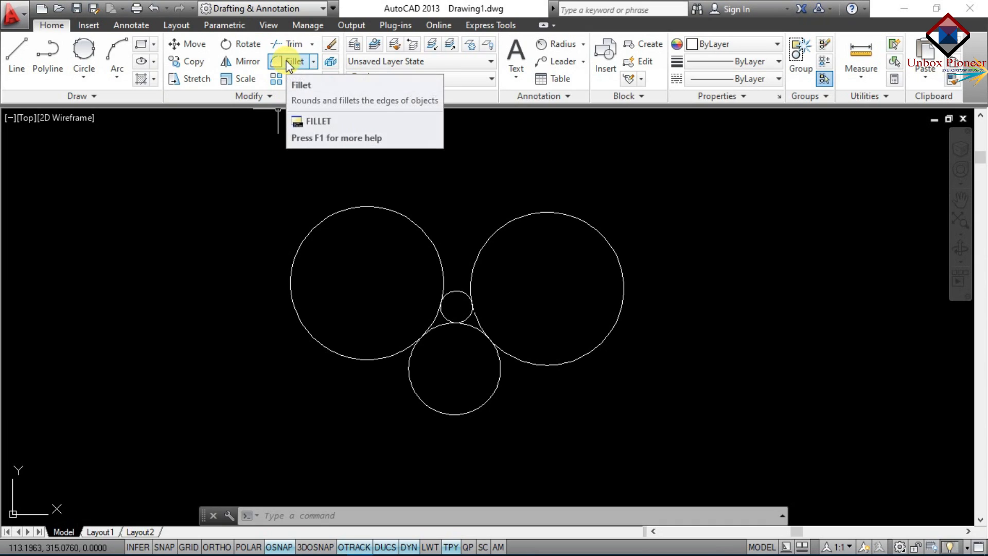
pyautogui.click(311, 46)
pyautogui.click(310, 46)
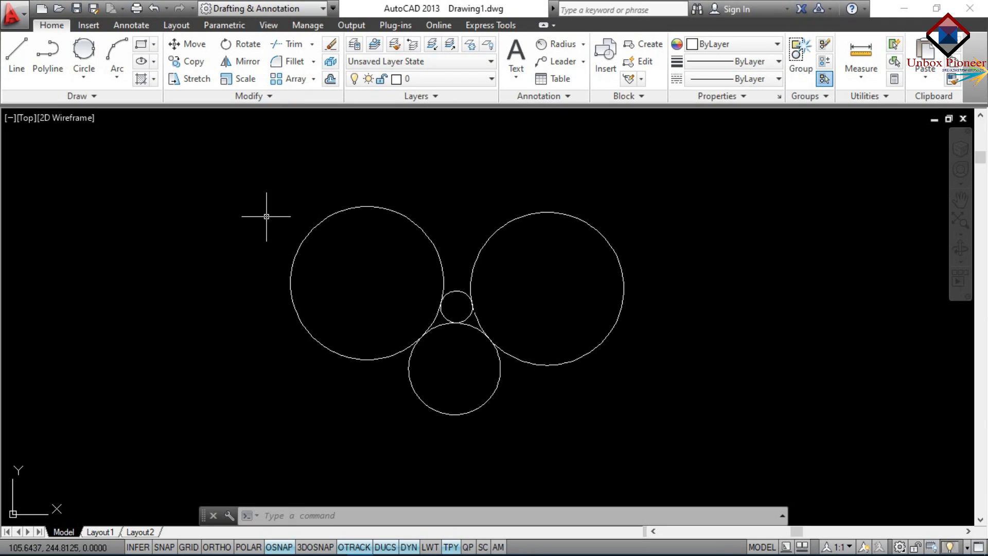
pyautogui.write('tr')
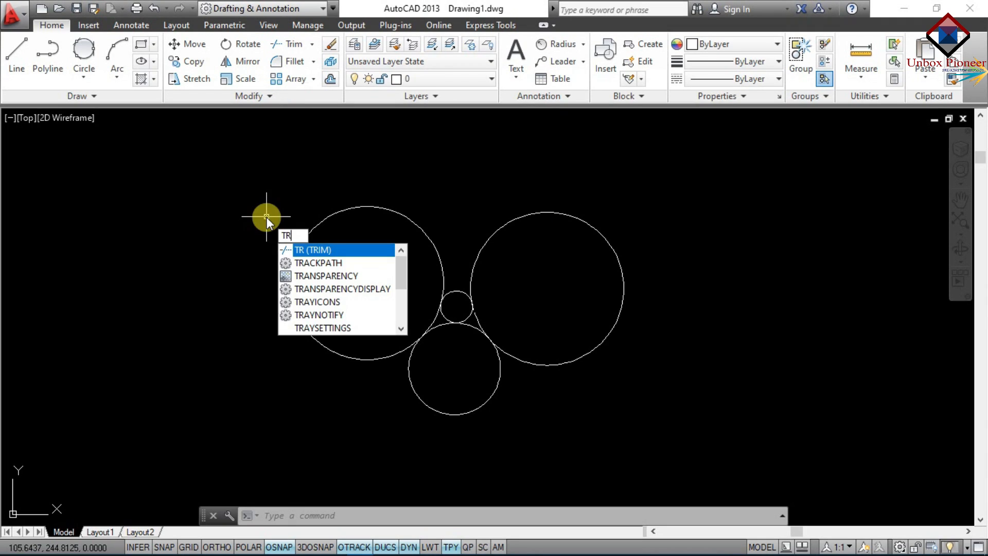
pyautogui.press('Return')
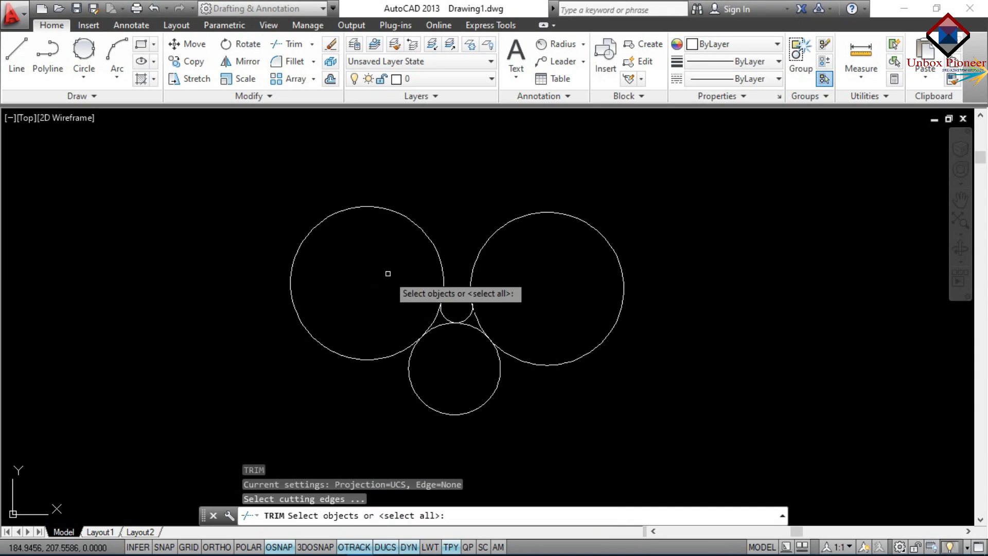
pyautogui.press('Escape')
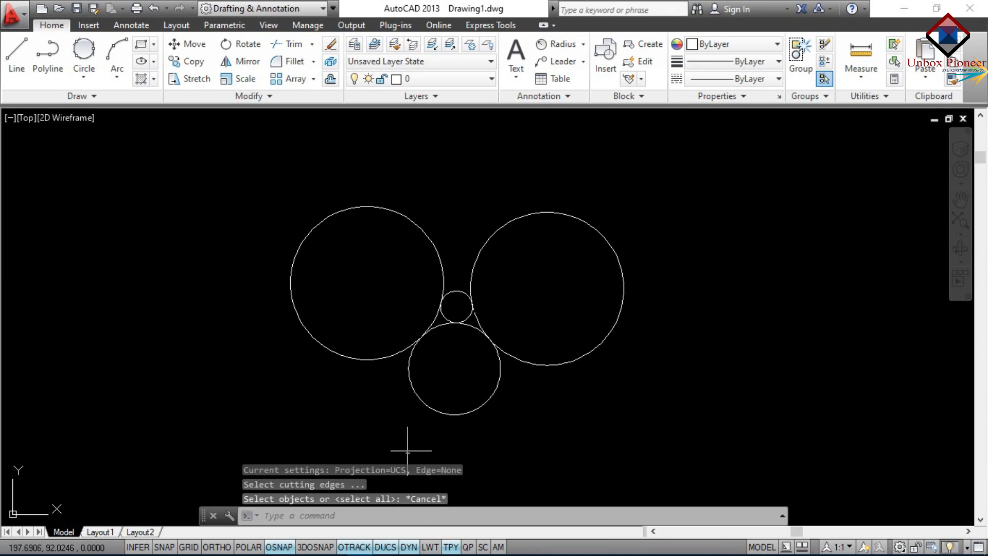
# Draw a horizontal line from the left circle to beyond the right circle
pyautogui.click(16, 54)
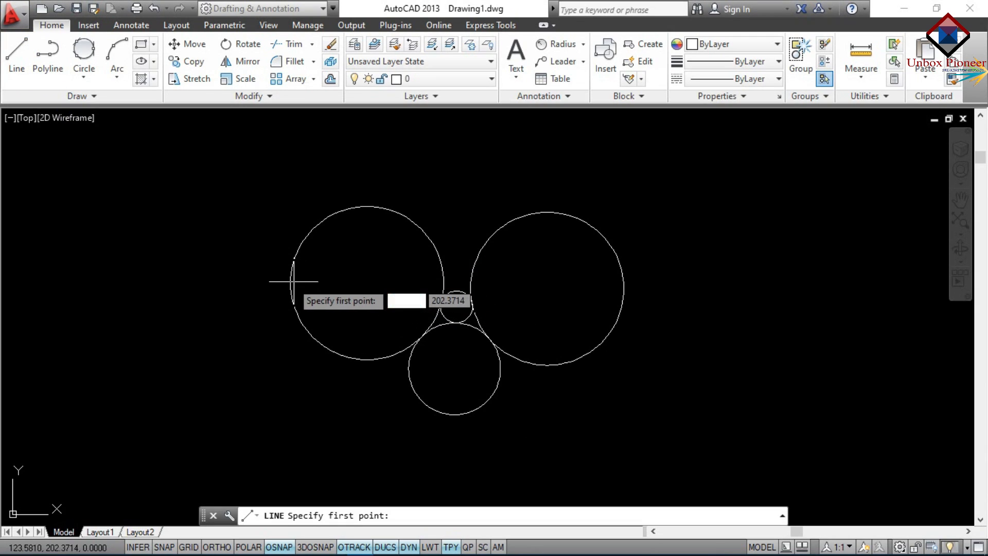
pyautogui.click(364, 281)
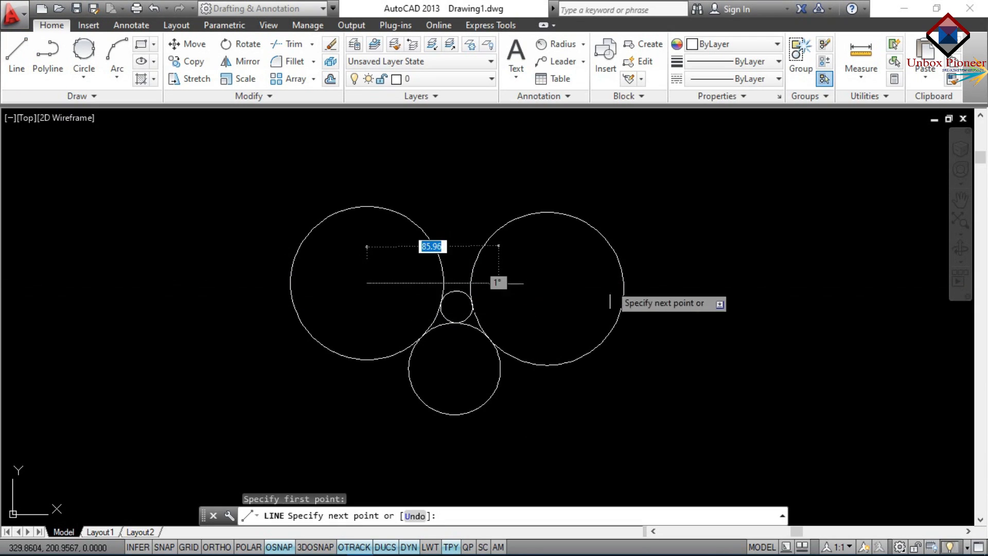
pyautogui.click(640, 284)
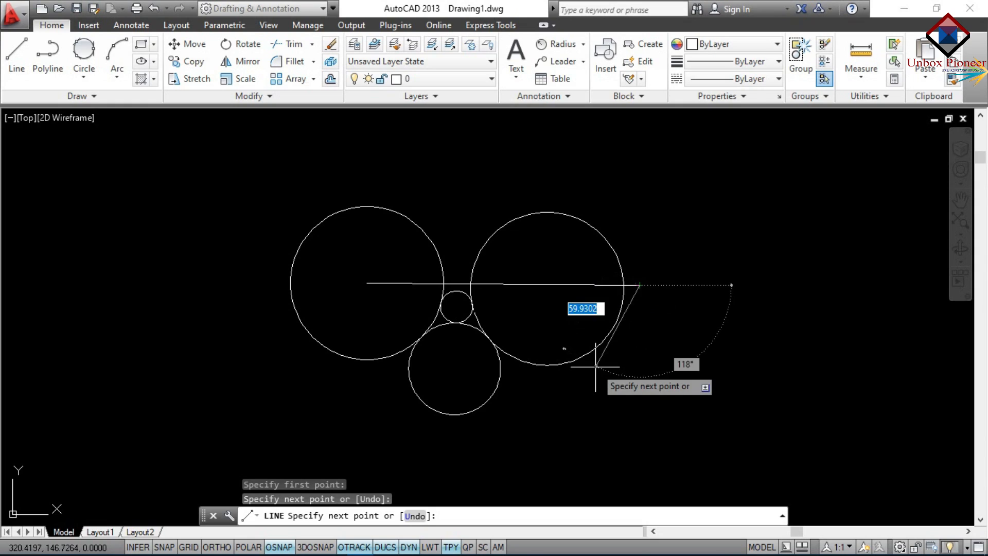
pyautogui.press('Escape')
# Draw a near-vertical line from inside the bottom circle up past the small circle
pyautogui.write('l')
pyautogui.press('Return')
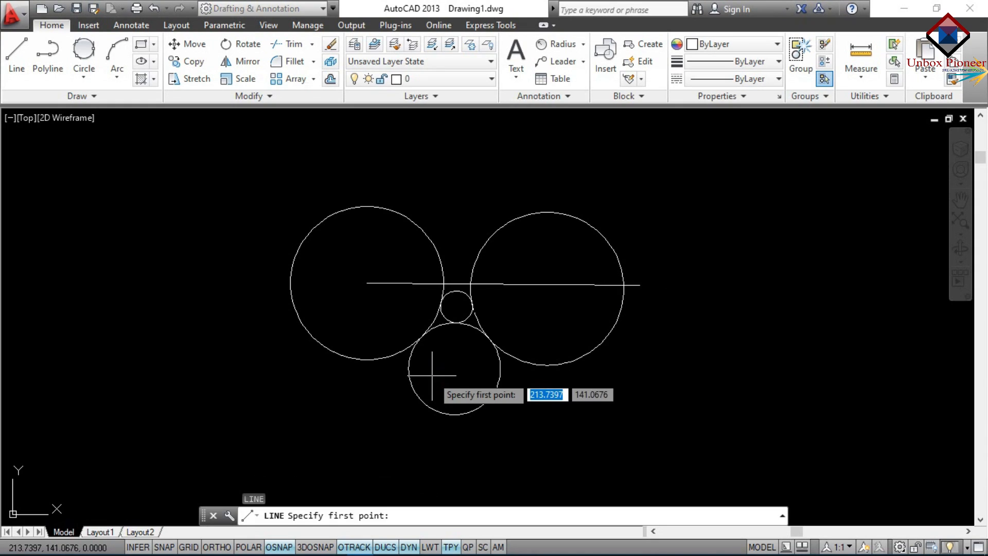
pyautogui.click(464, 372)
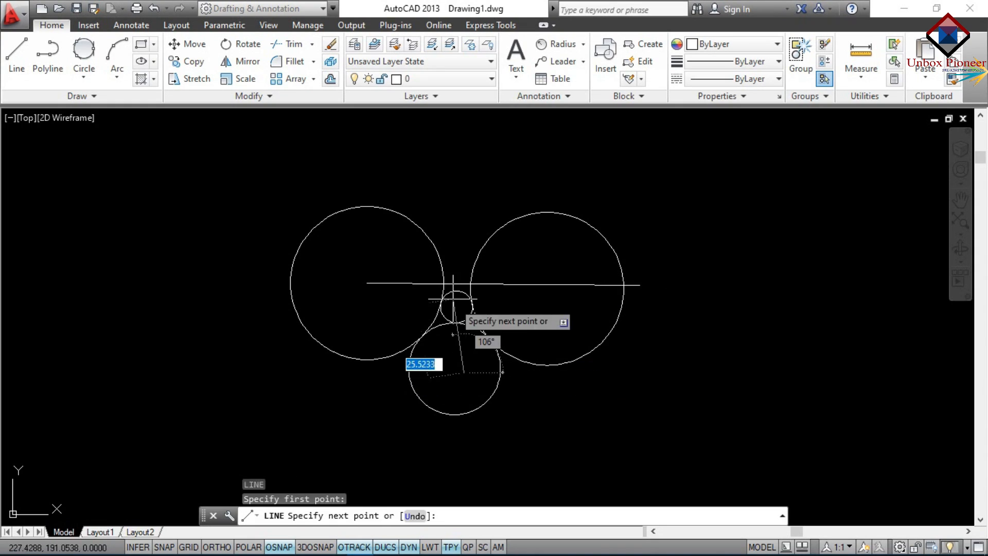
pyautogui.click(451, 239)
pyautogui.press('Escape')
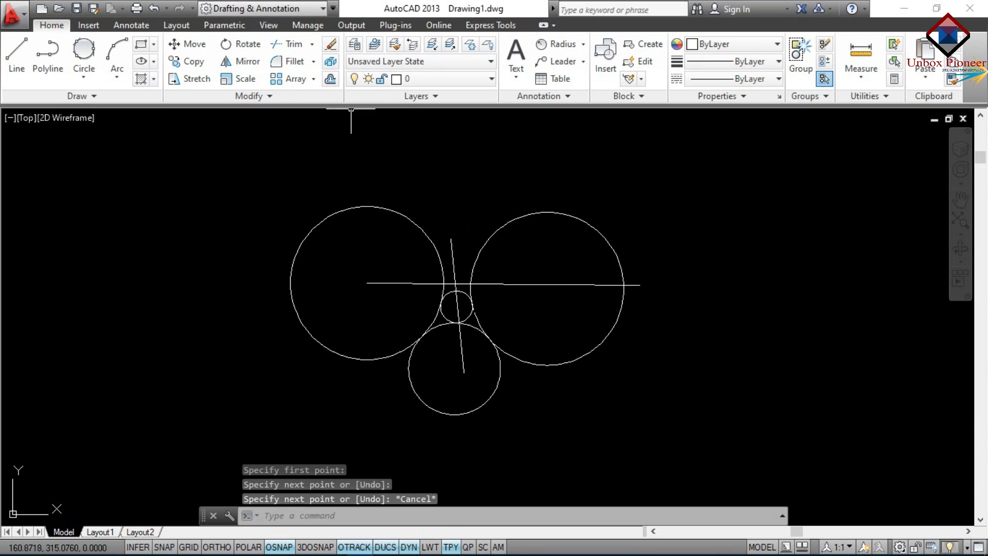
# Trim the horizontal line inside the right circle, using that circle as the cutting edge
pyautogui.write('TR')
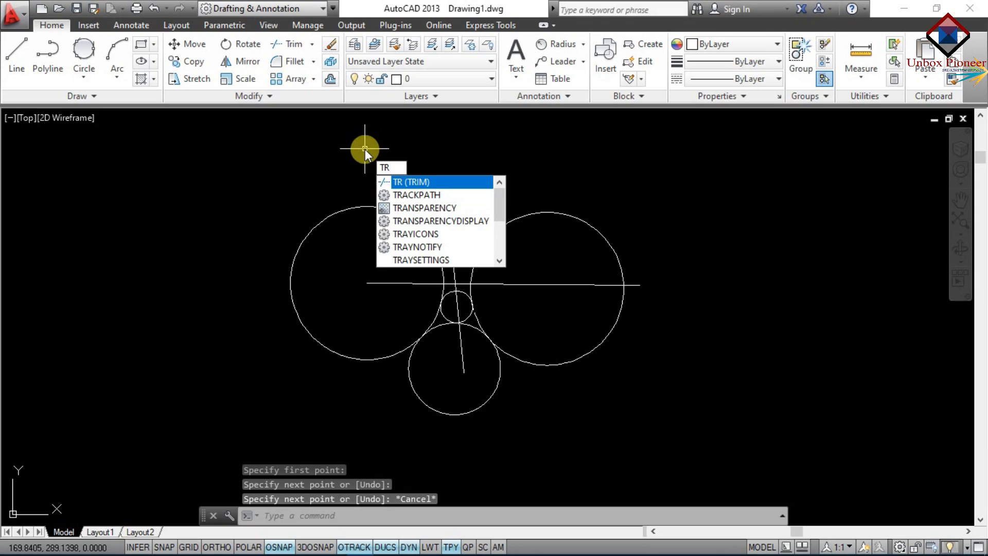
pyautogui.press('Return')
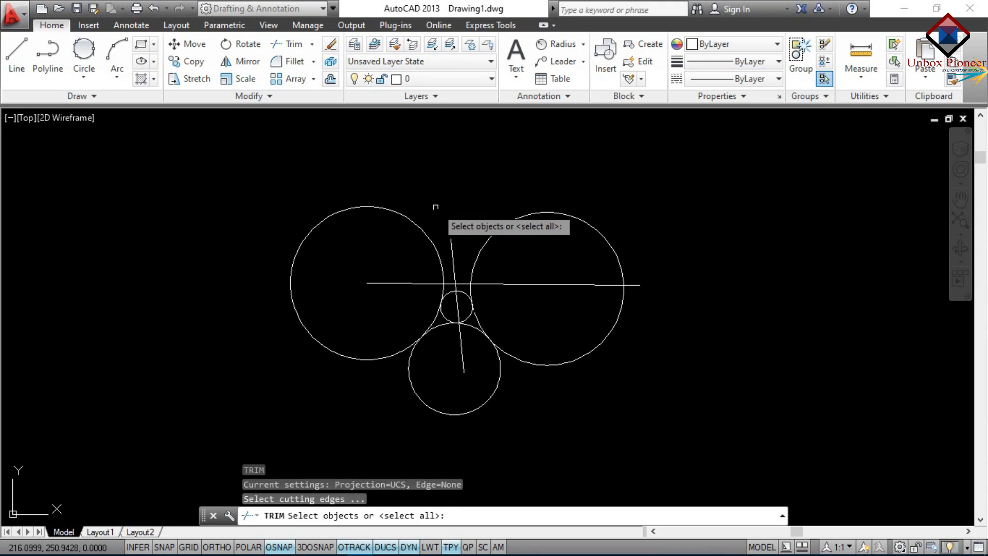
pyautogui.click(624, 277)
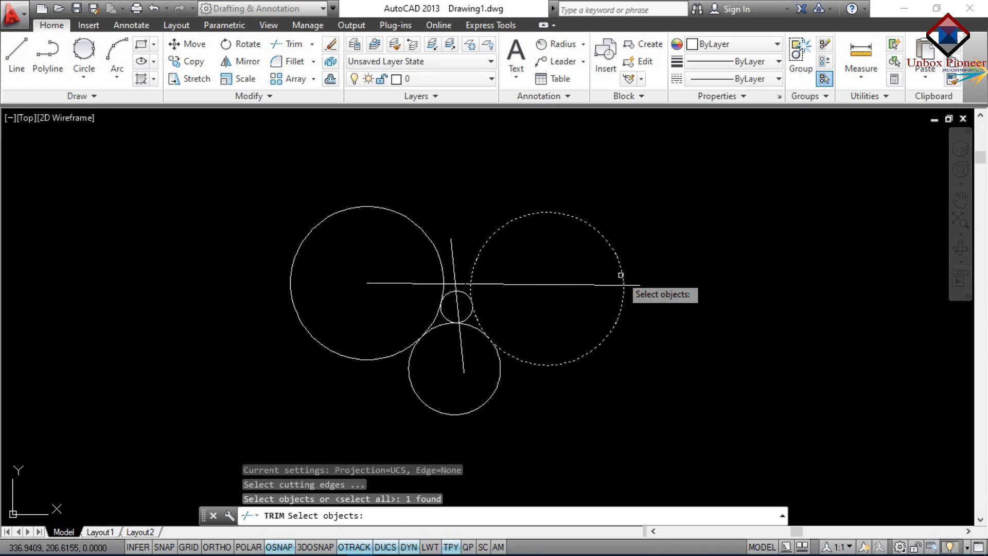
pyautogui.press('Return')
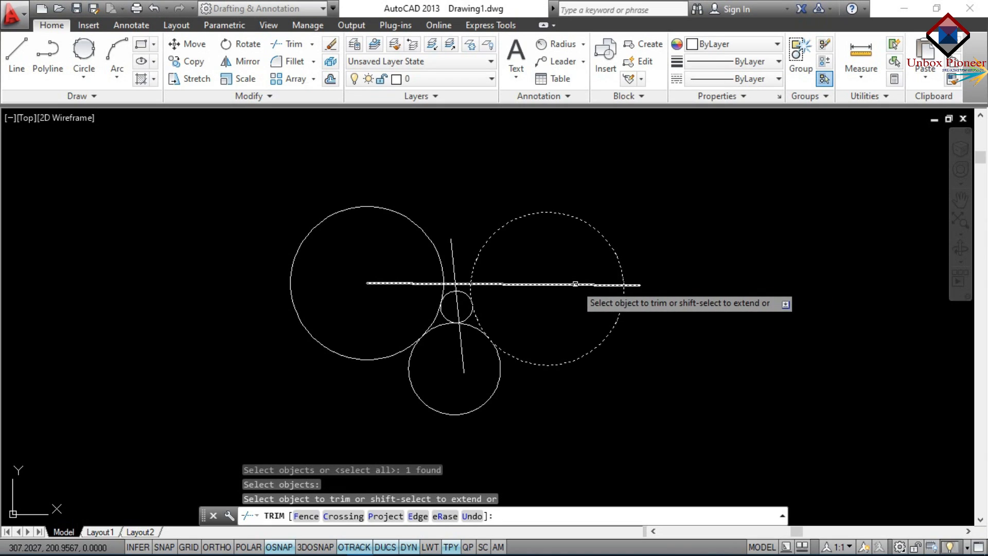
pyautogui.click(518, 283)
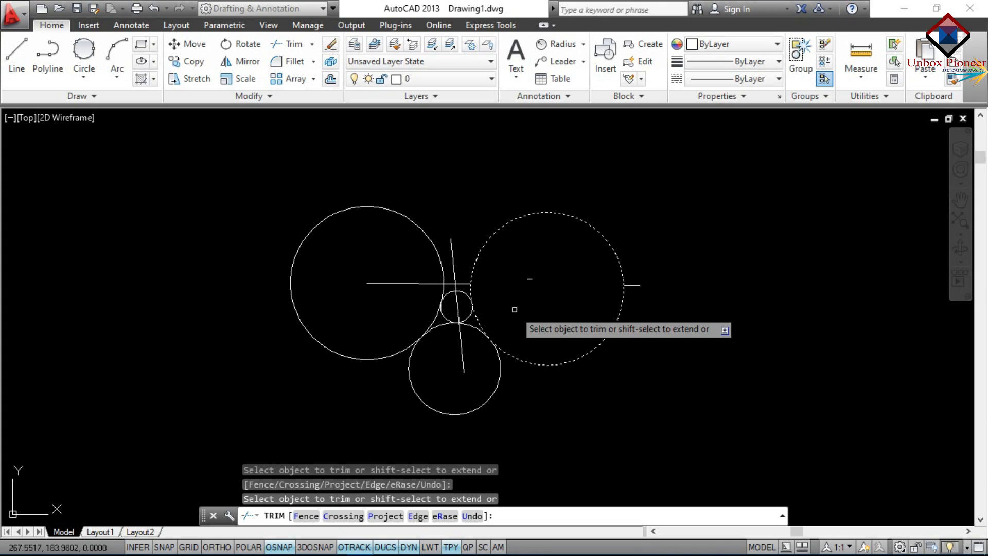
pyautogui.press('Escape')
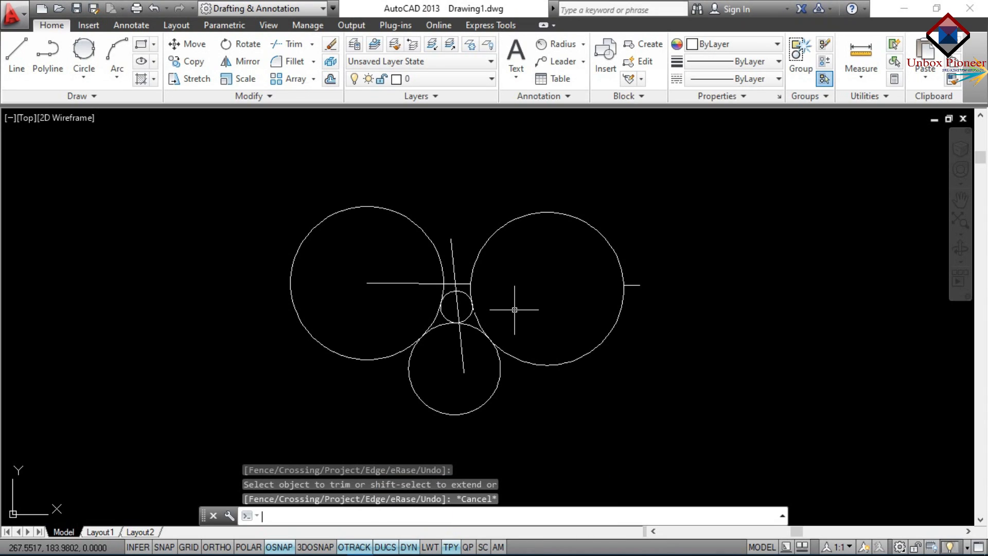
# Trim away the vertical line, the horizontal line inside the left circle, and the small circle
pyautogui.write('t')
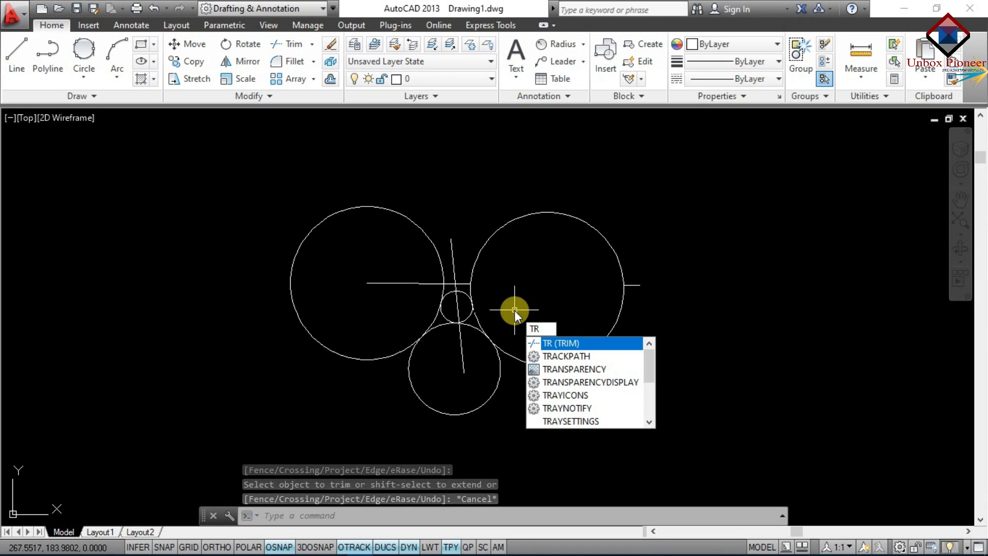
pyautogui.press('Return')
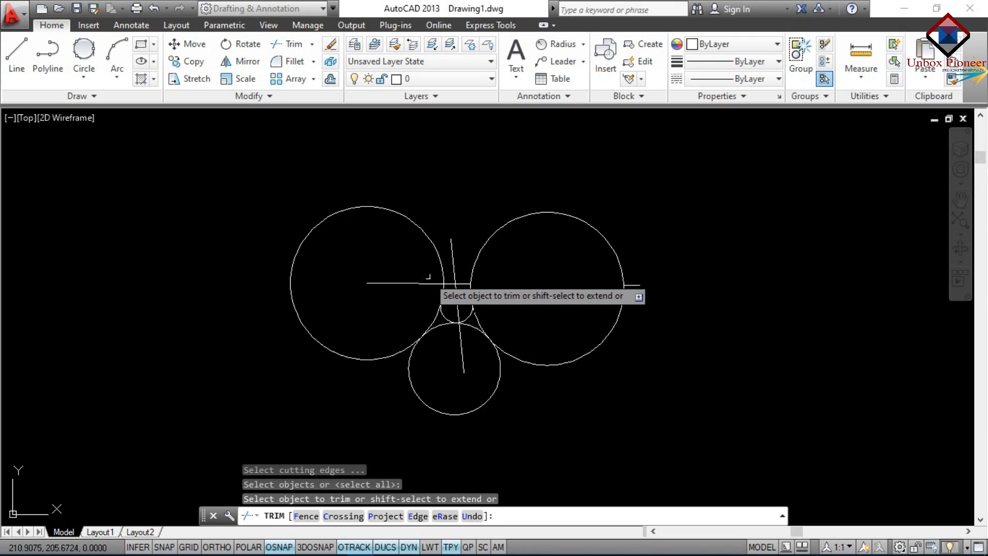
pyautogui.click(452, 264)
pyautogui.click(458, 306)
pyautogui.click(461, 334)
pyautogui.click(420, 283)
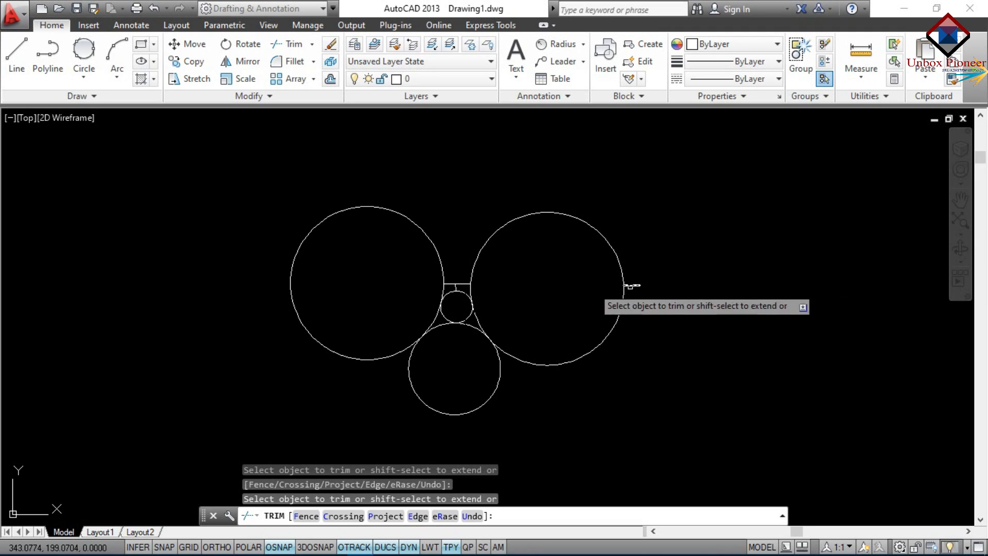
pyautogui.click(472, 311)
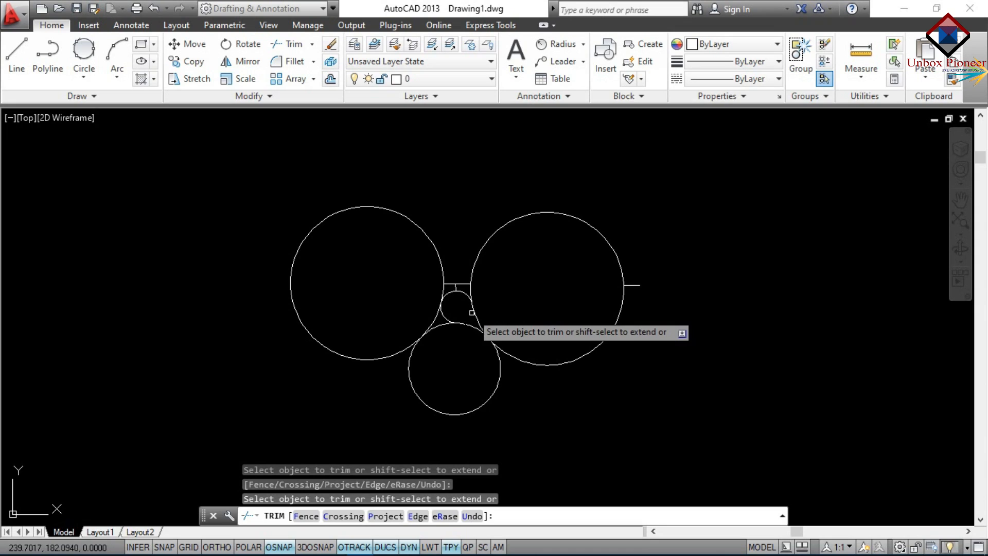
pyautogui.click(452, 292)
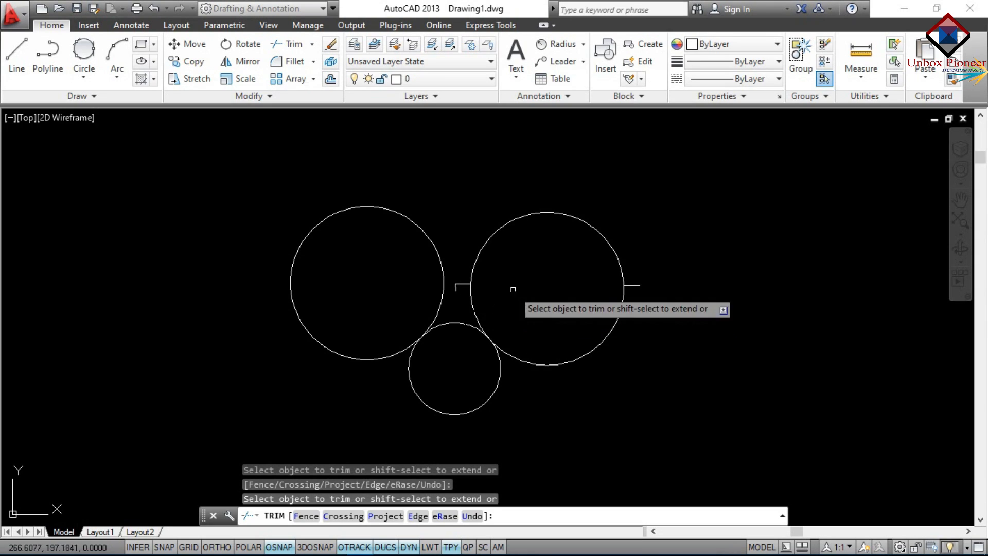
pyautogui.press('Escape')
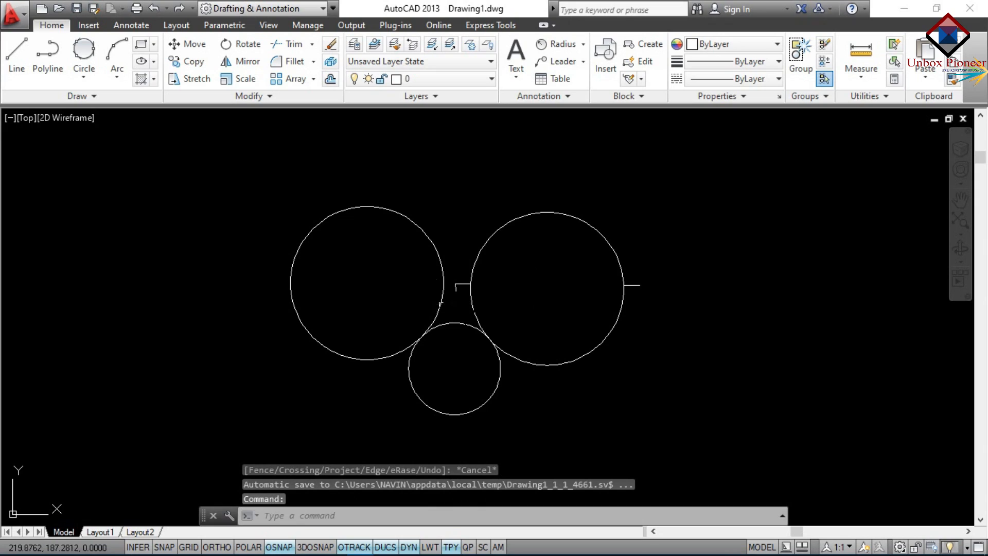
# Cancel the pending selection and expand the Trim dropdown to show the Extend option
pyautogui.click(453, 281)
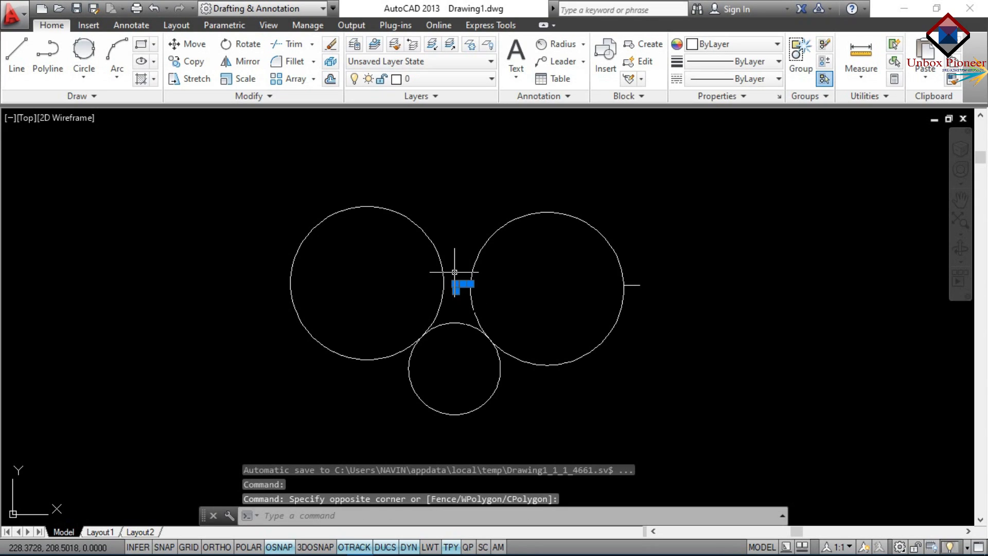
pyautogui.press('Escape')
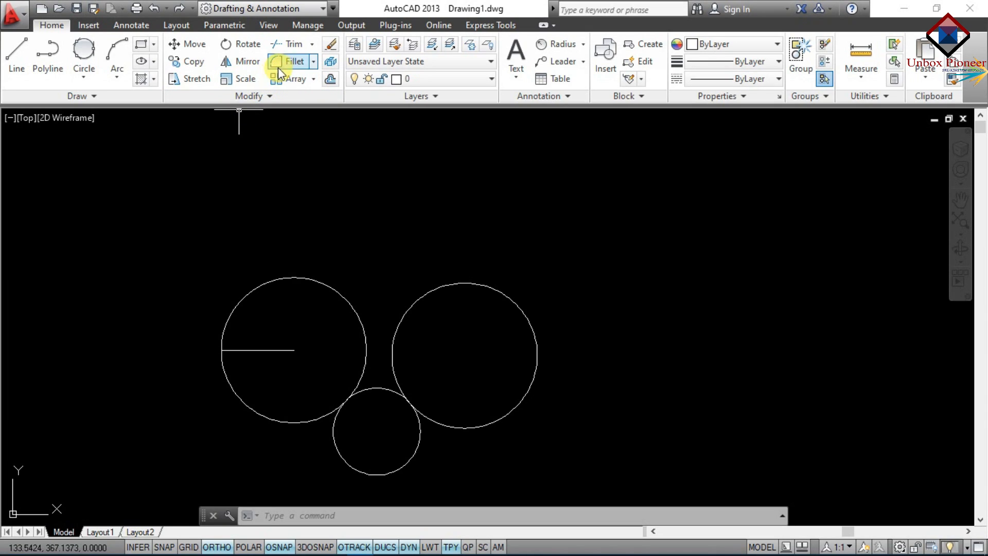
pyautogui.click(311, 45)
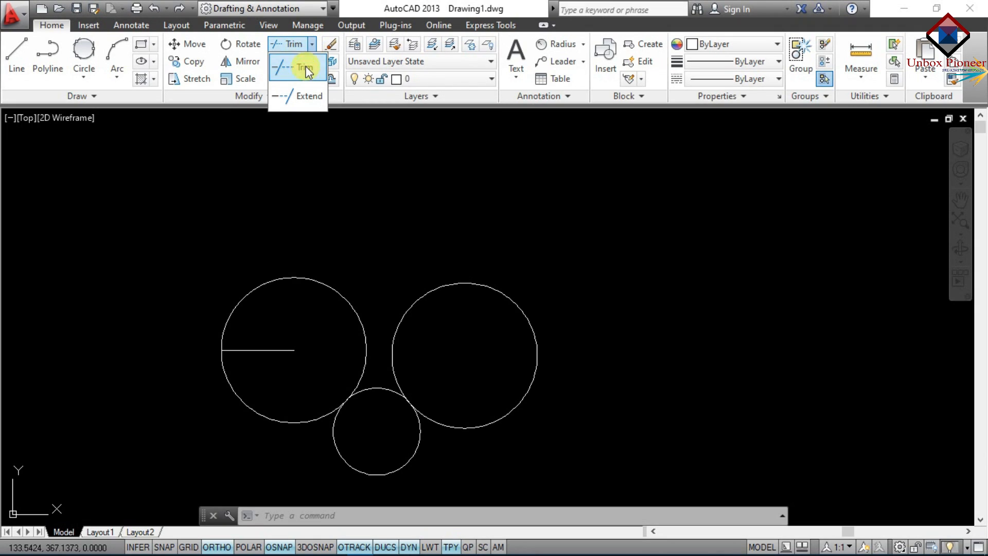
pyautogui.click(312, 45)
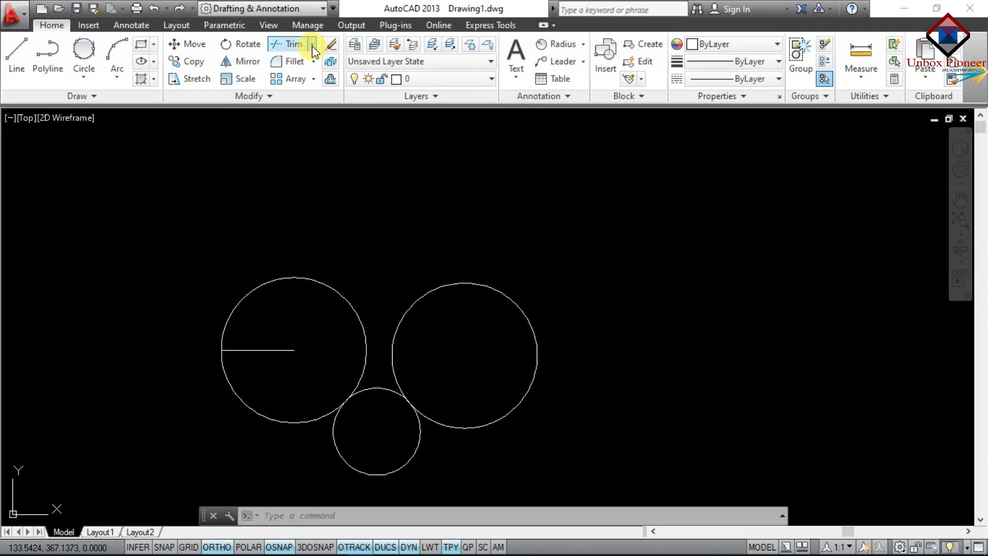
pyautogui.click(312, 45)
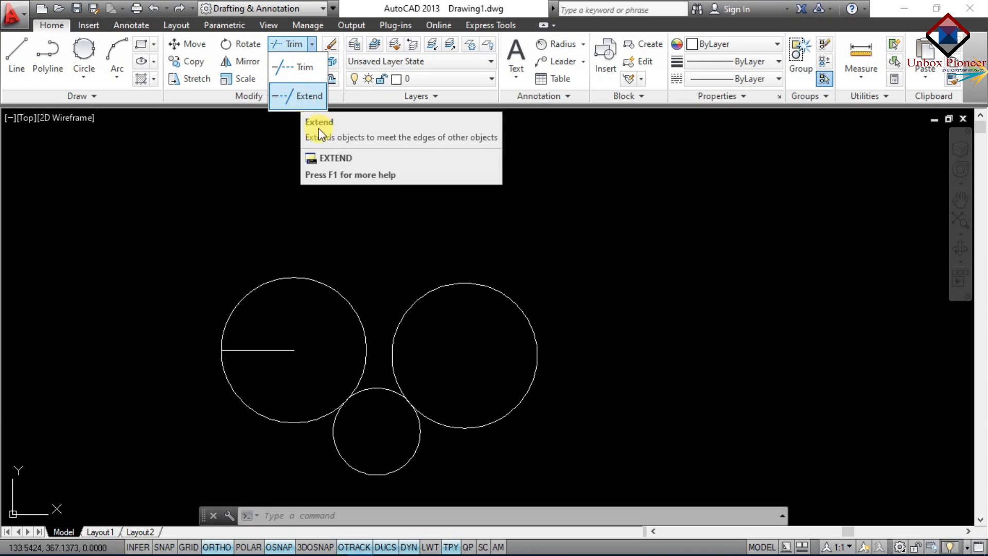
# Extend the short line to the left circle's right edge, with that circle as boundary
pyautogui.click(376, 192)
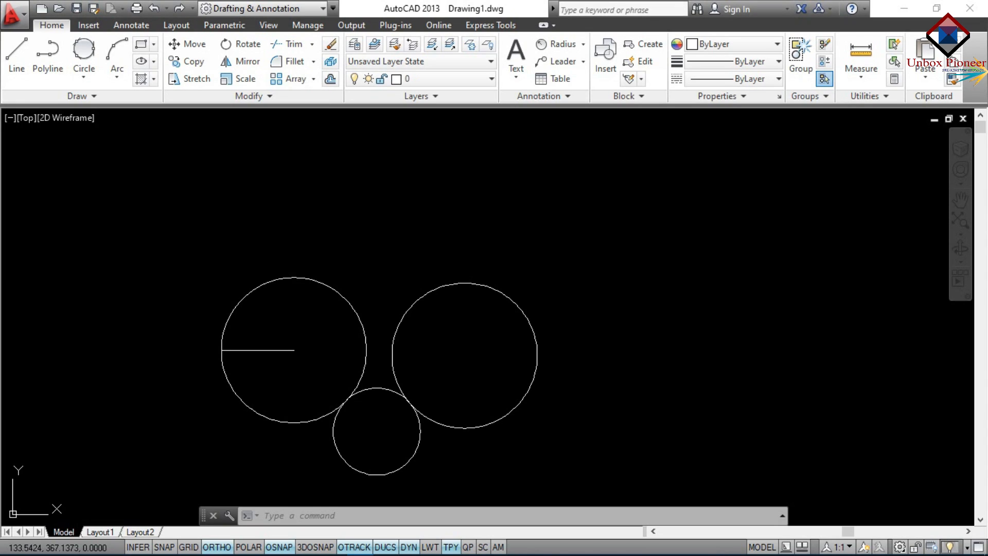
pyautogui.write('ex')
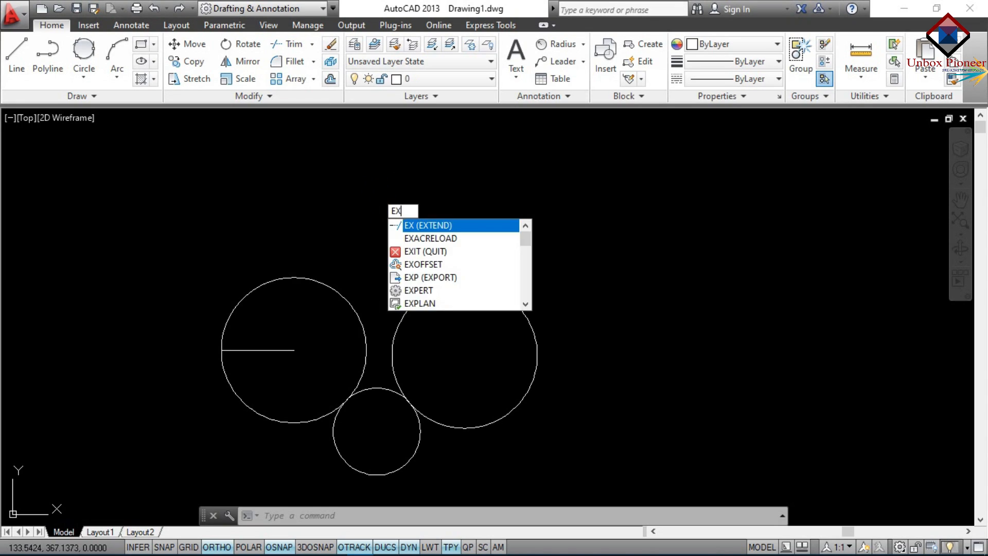
pyautogui.press('Return')
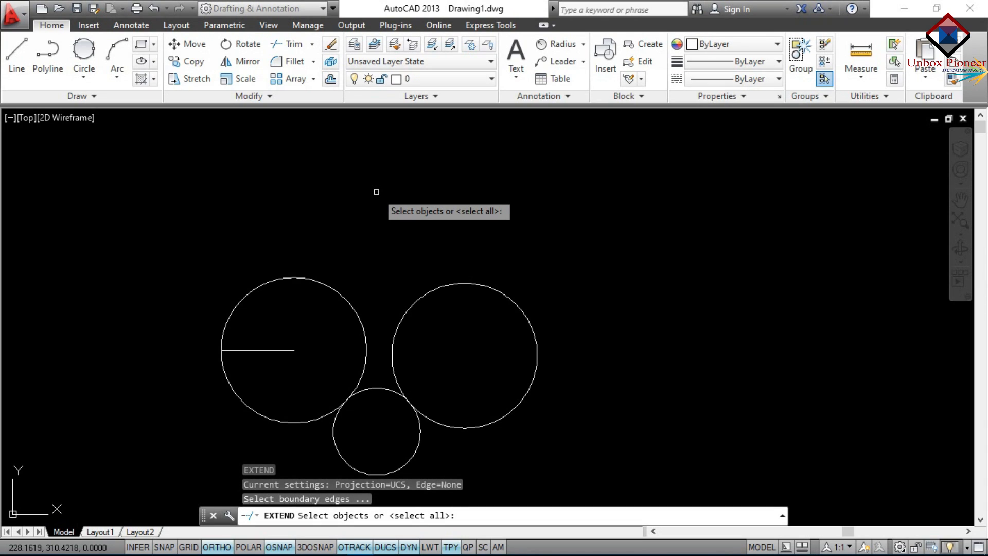
pyautogui.click(319, 282)
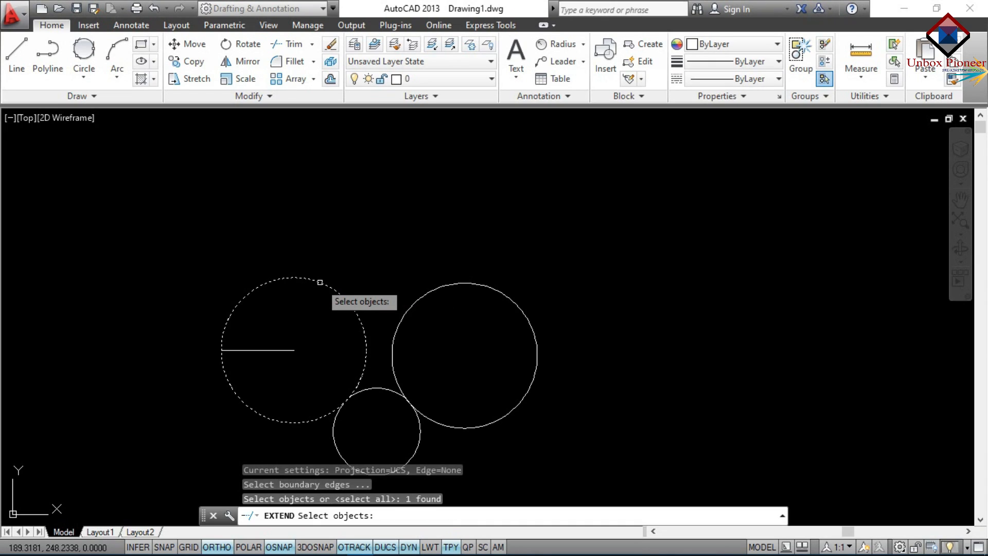
pyautogui.press('Return')
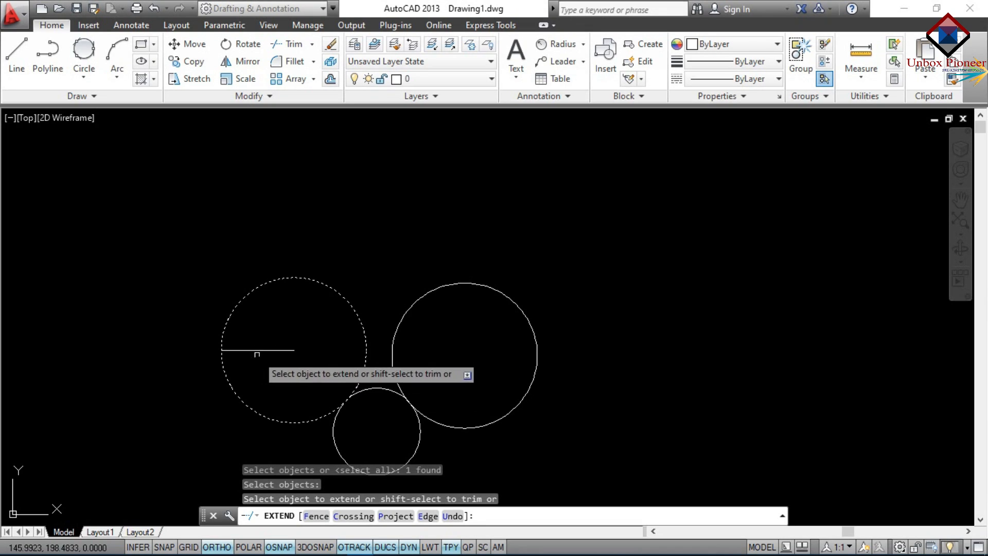
pyautogui.click(259, 350)
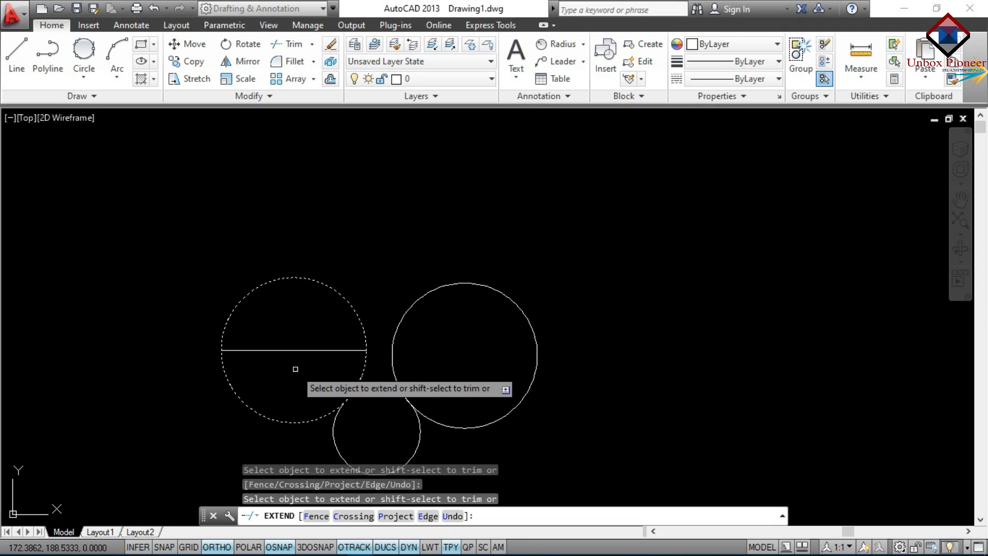
pyautogui.press('Escape')
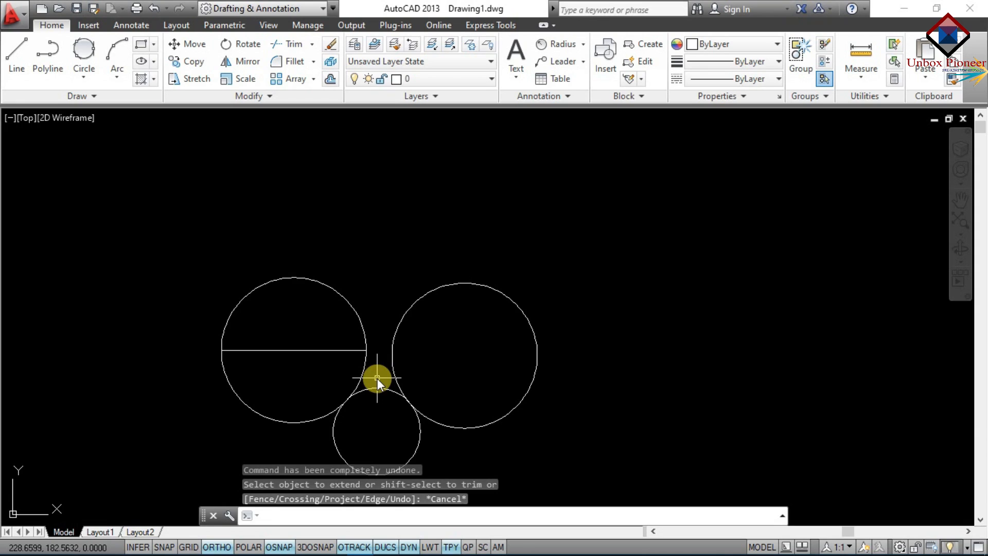
# Extend the horizontal line through the right circle to its far edge
pyautogui.write('EX')
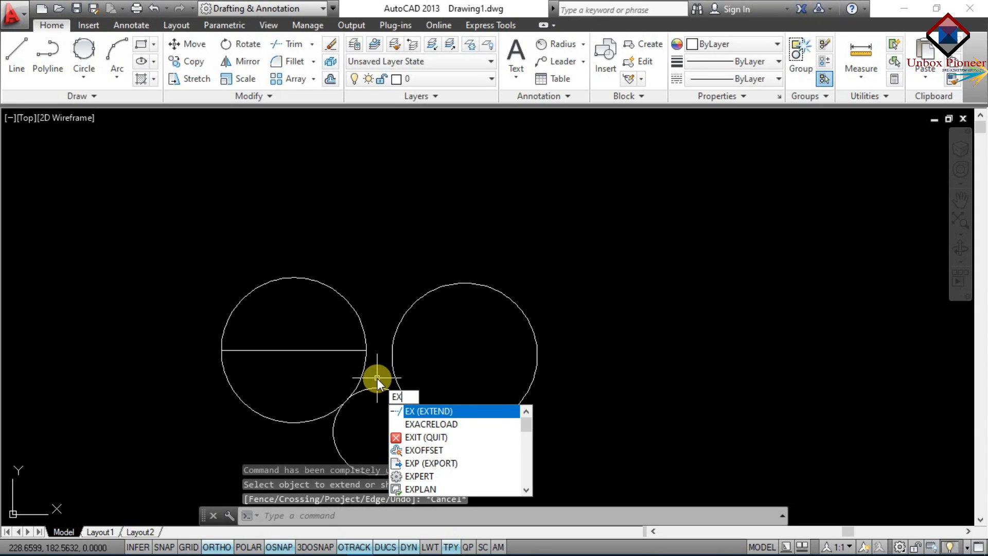
pyautogui.press('Return')
pyautogui.press('Return')
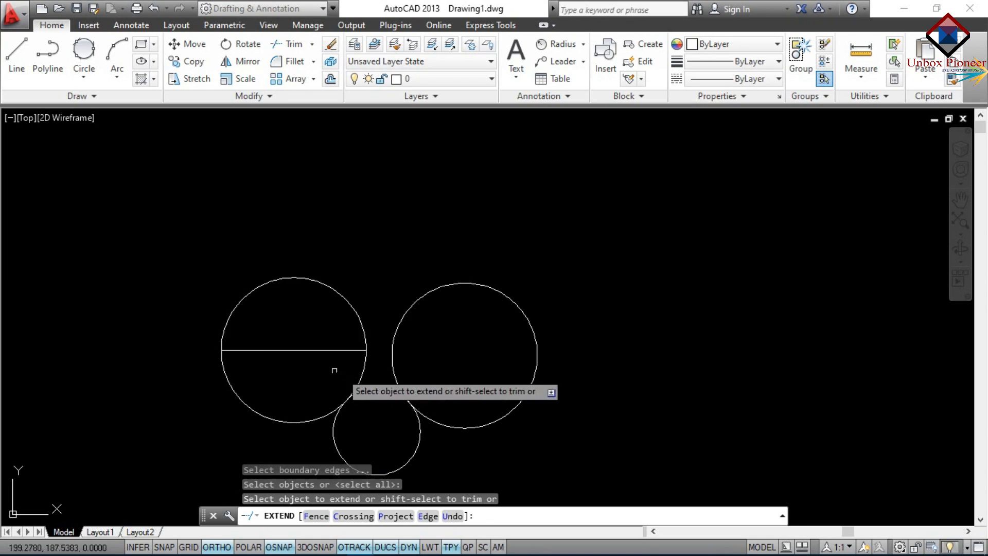
pyautogui.keyDown('shift'); pyautogui.click(358, 379); pyautogui.keyUp('shift')
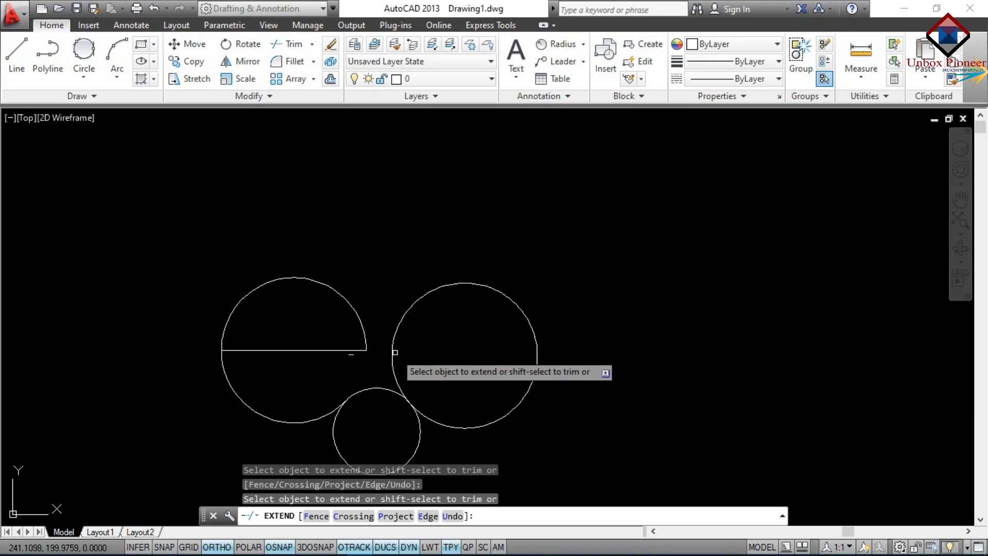
pyautogui.click(360, 351)
pyautogui.click(379, 350)
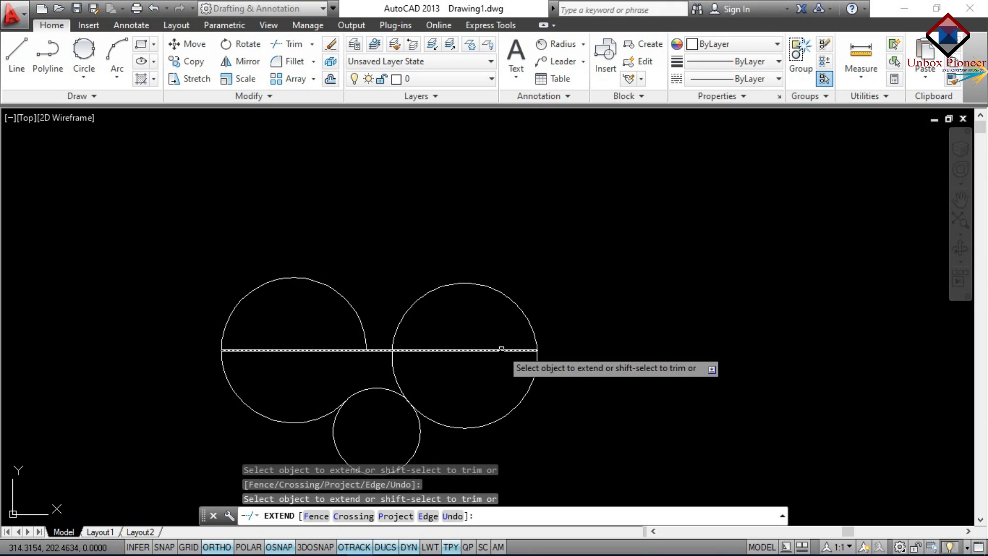
# Cancel the extend command and bring up the Save Drawing As dialog with Ctrl+Shift+S
pyautogui.click(21, 23)
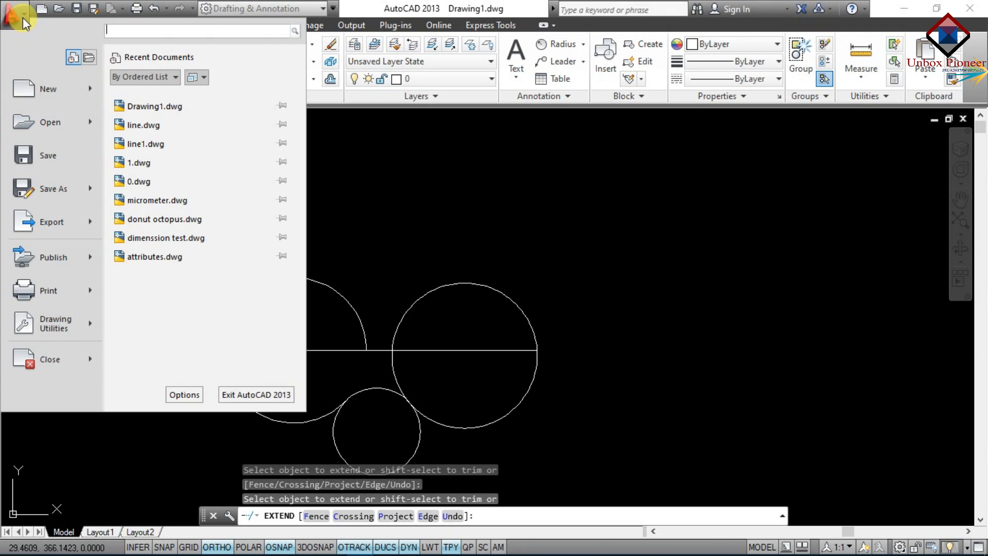
pyautogui.moveTo(53, 189)
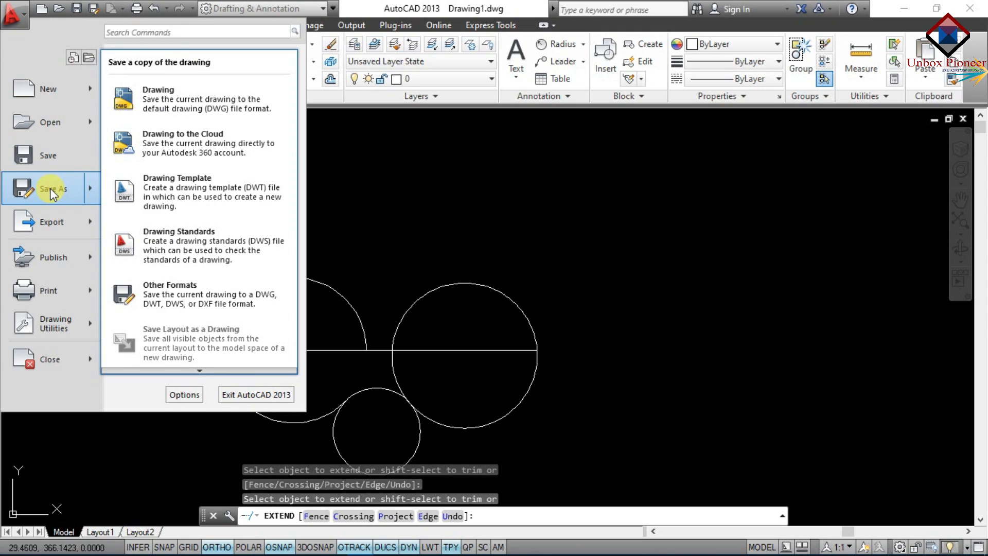
pyautogui.press('Escape')
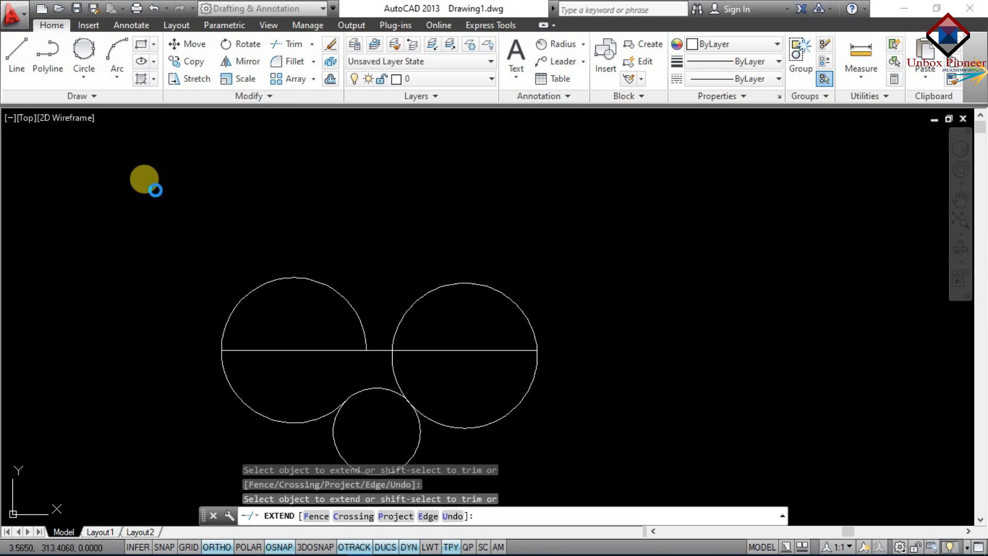
pyautogui.press('Escape')
pyautogui.hotkey('ctrl', 'shift', 's')
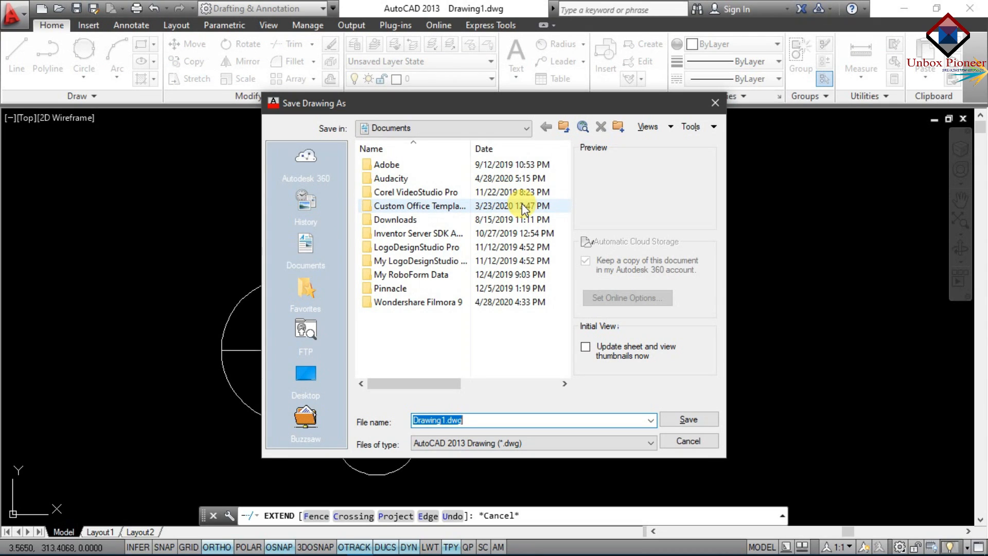
# Set and confirm a drawing-open password in the Security Options
pyautogui.click(714, 129)
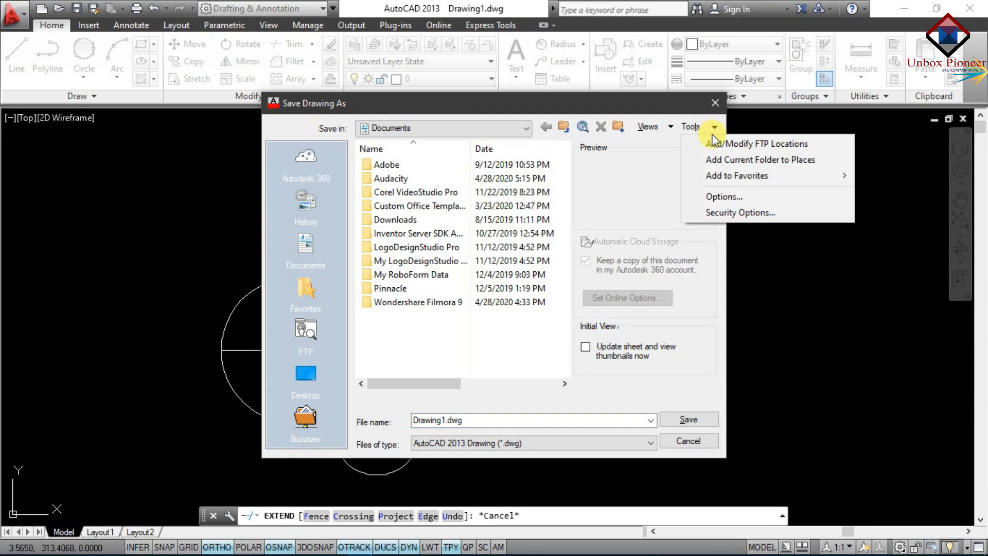
pyautogui.click(733, 213)
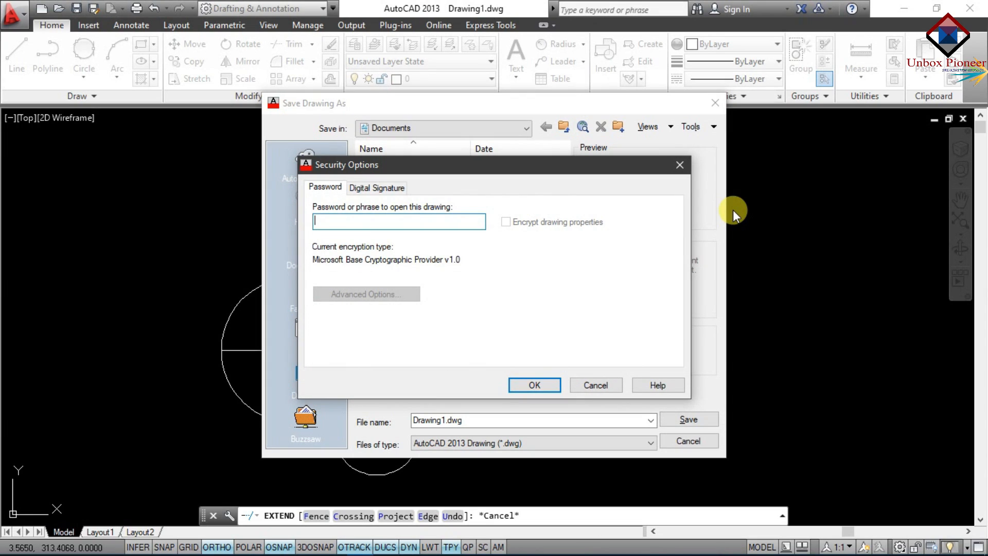
pyautogui.write('123456')
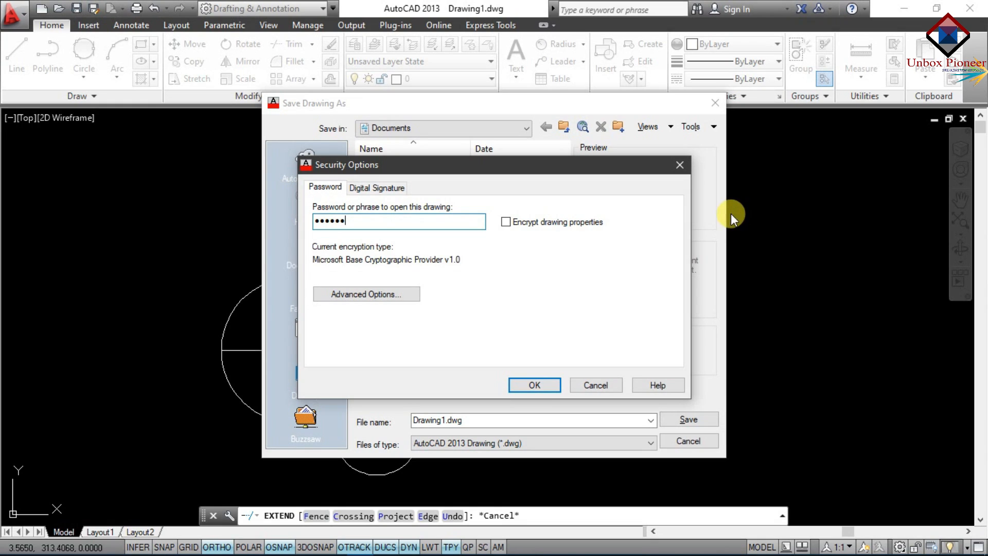
pyautogui.click(535, 385)
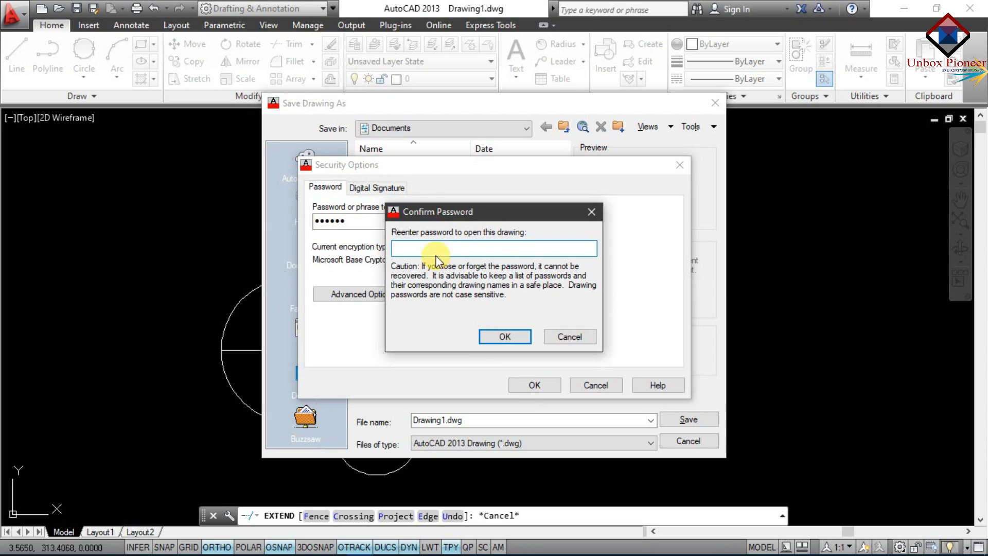
pyautogui.write('123456')
pyautogui.click(506, 336)
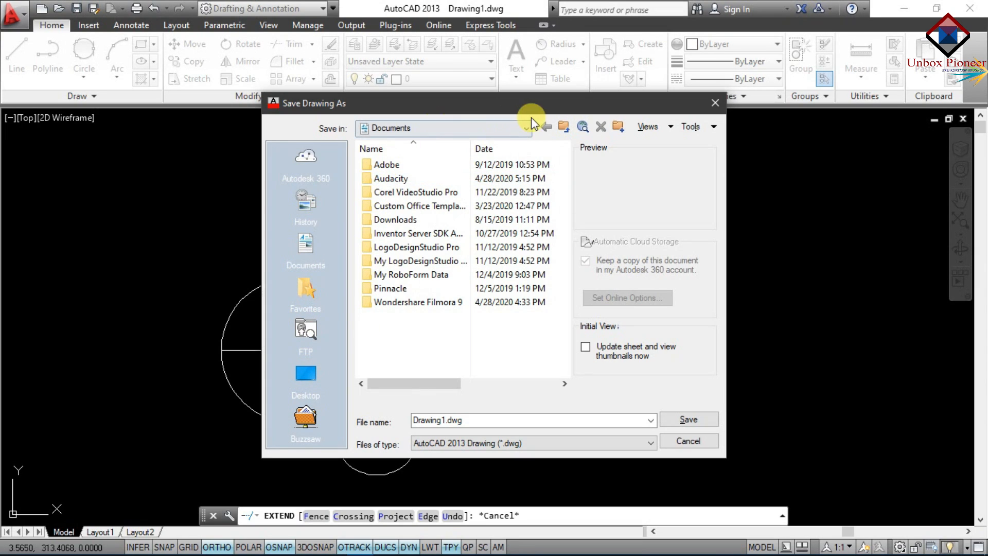
# Save the drawing as Drawing1.dwg on the OTHERS (D:) drive
pyautogui.click(525, 128)
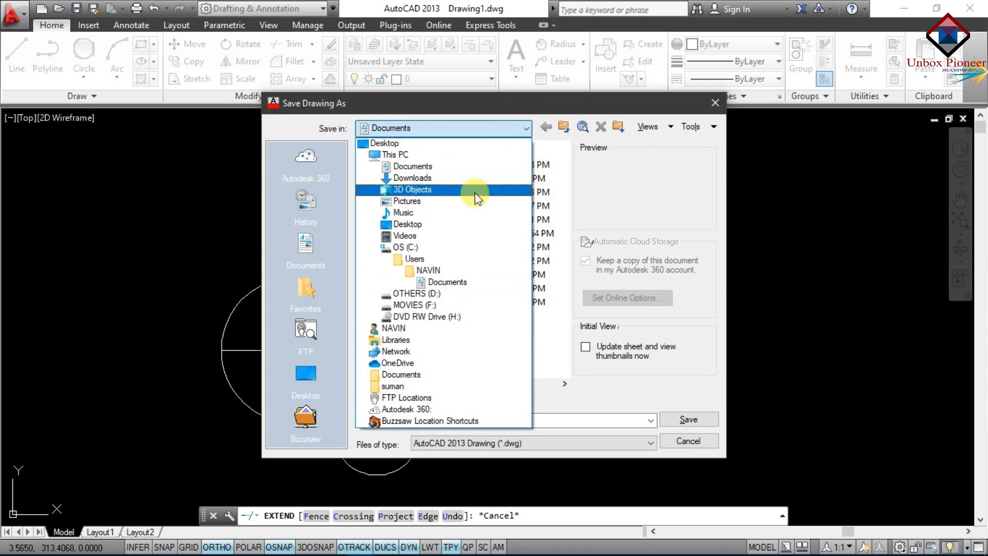
pyautogui.click(431, 298)
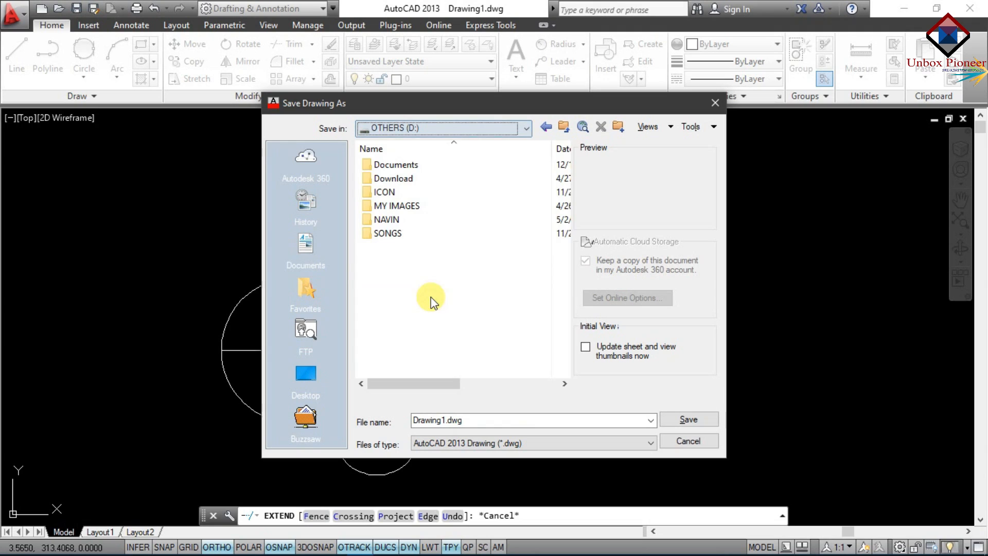
pyautogui.click(690, 419)
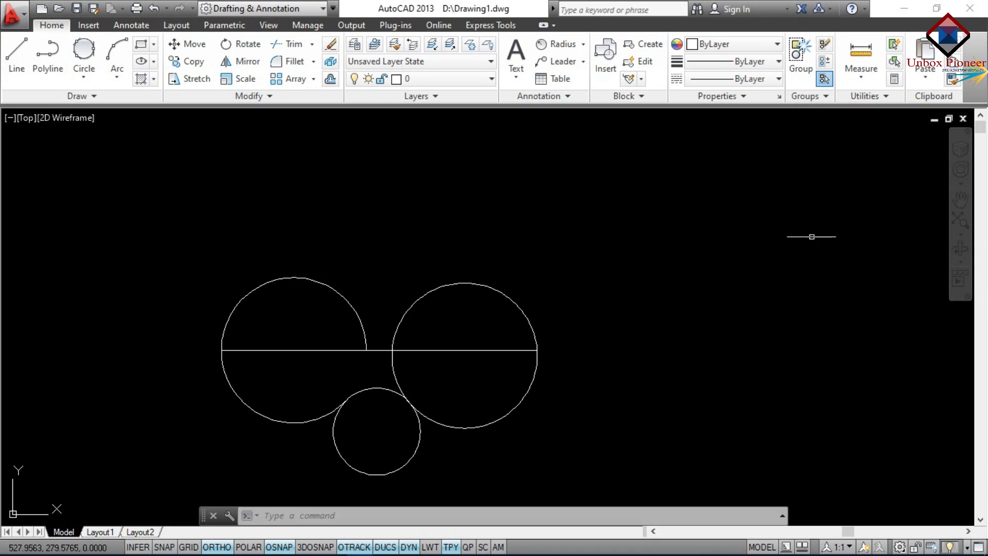
# Close AutoCAD and reopen Drawing1 from the OTHERS (D:) drive through This PC
pyautogui.click(969, 8)
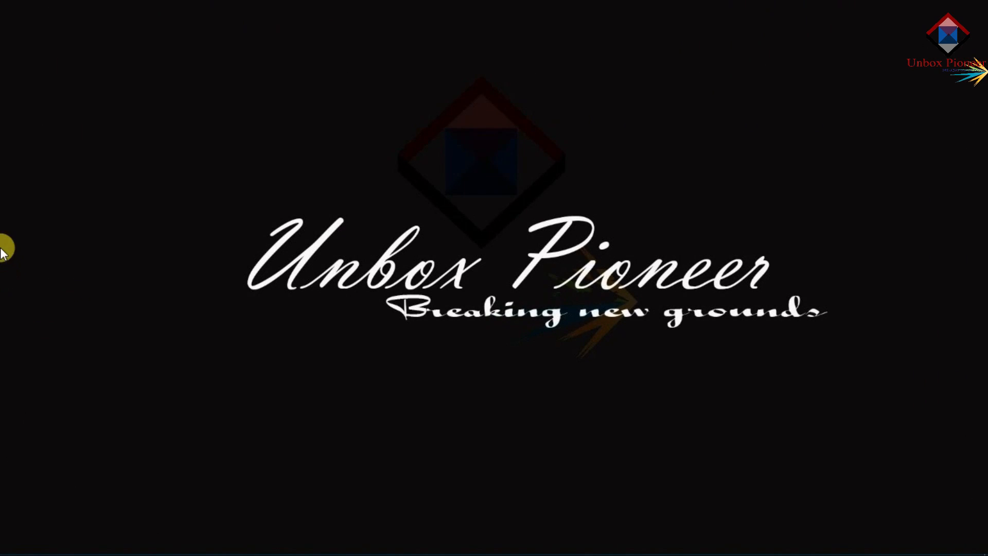
pyautogui.moveTo(1, 248)
pyautogui.click(13, 92)
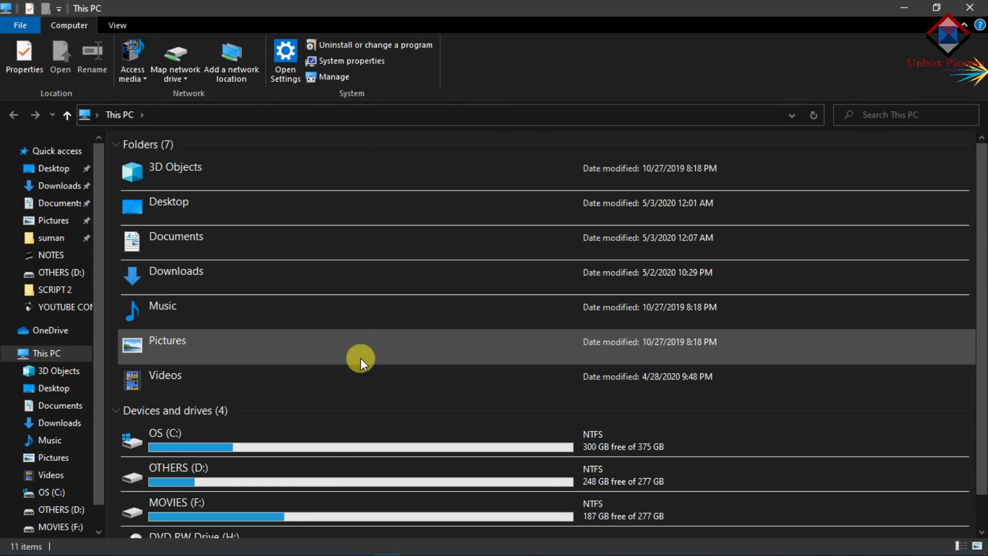
pyautogui.doubleClick(311, 474)
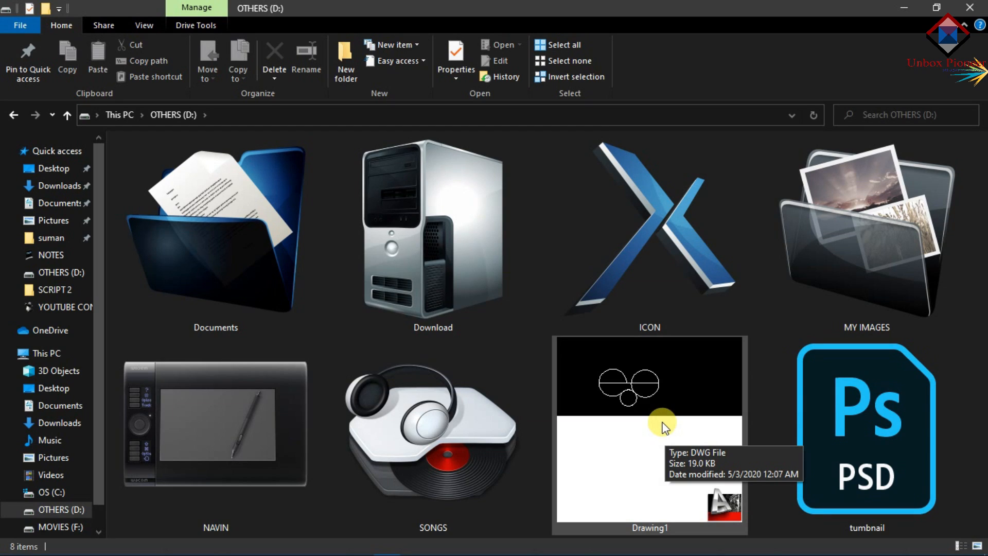
pyautogui.doubleClick(665, 426)
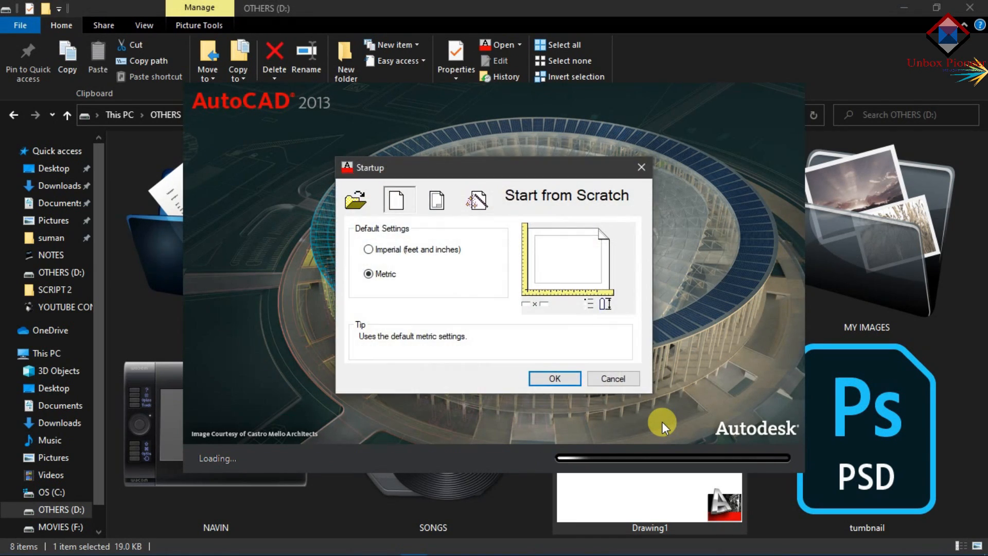
# Dismiss the Startup dialog and enter the drawing password to reopen D:\Drawing1.dwg
pyautogui.press('Return')
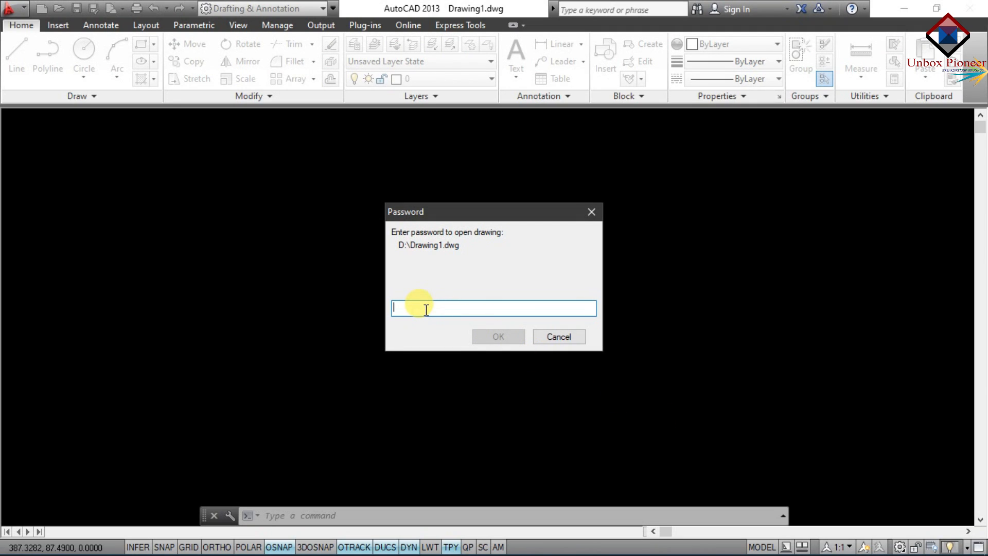
pyautogui.write('****')
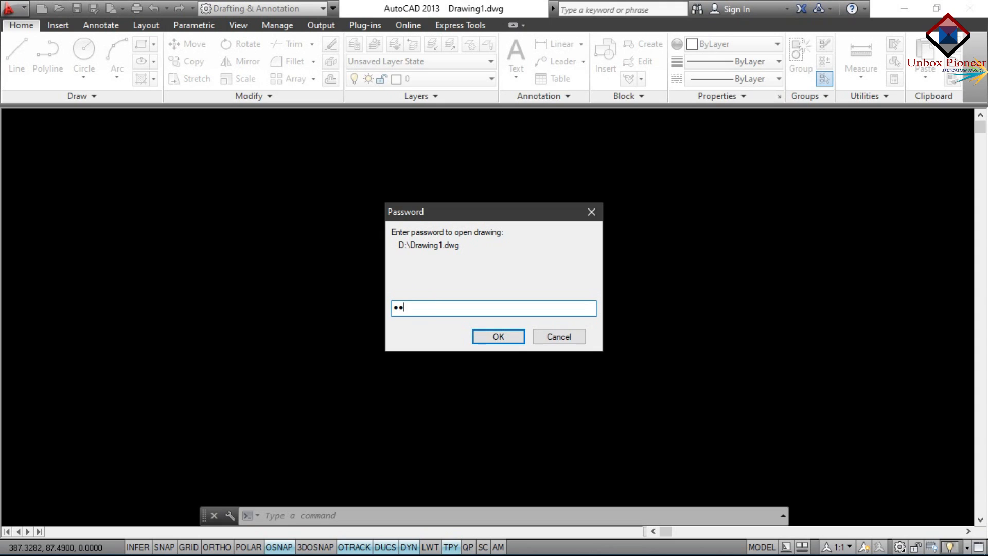
pyautogui.write('**')
pyautogui.press('Return')
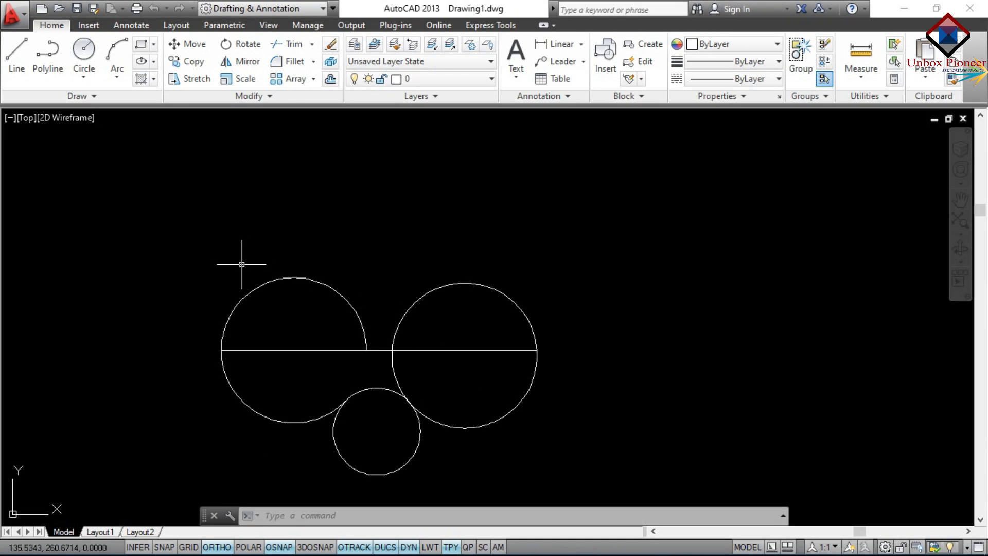
# Clear the opening password in the Save As dialog's Security Options
pyautogui.click(23, 24)
pyautogui.click(42, 190)
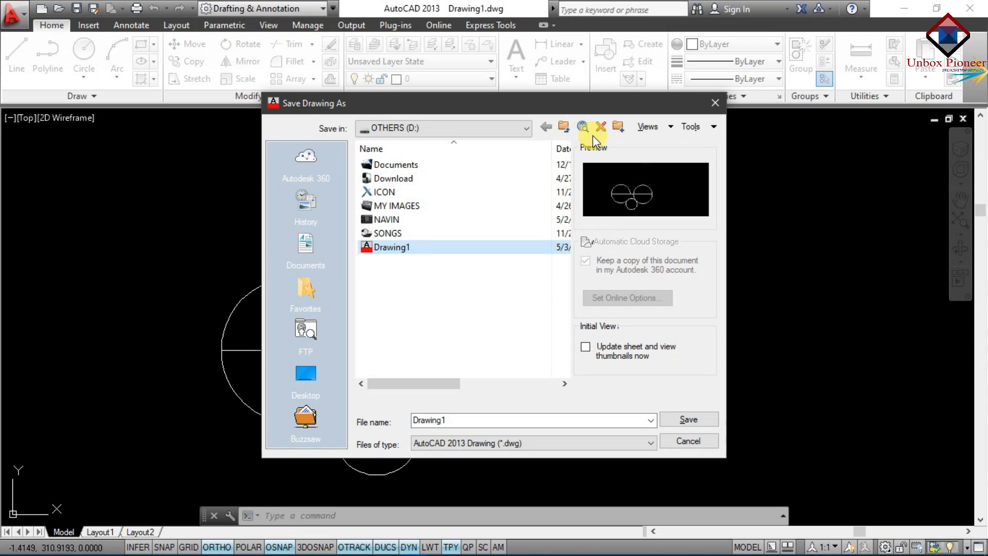
pyautogui.click(692, 127)
pyautogui.click(721, 212)
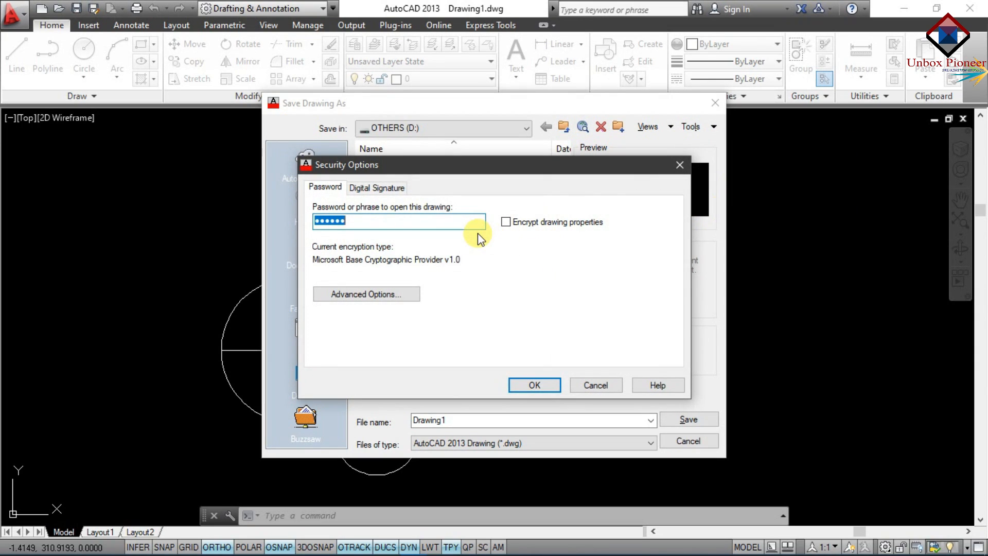
pyautogui.press('BackSpace')
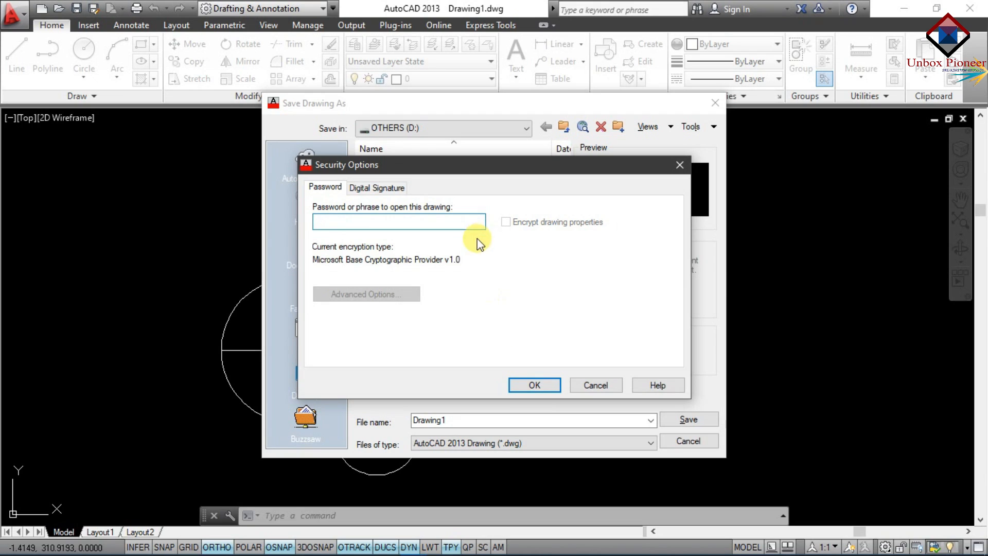
pyautogui.click(533, 390)
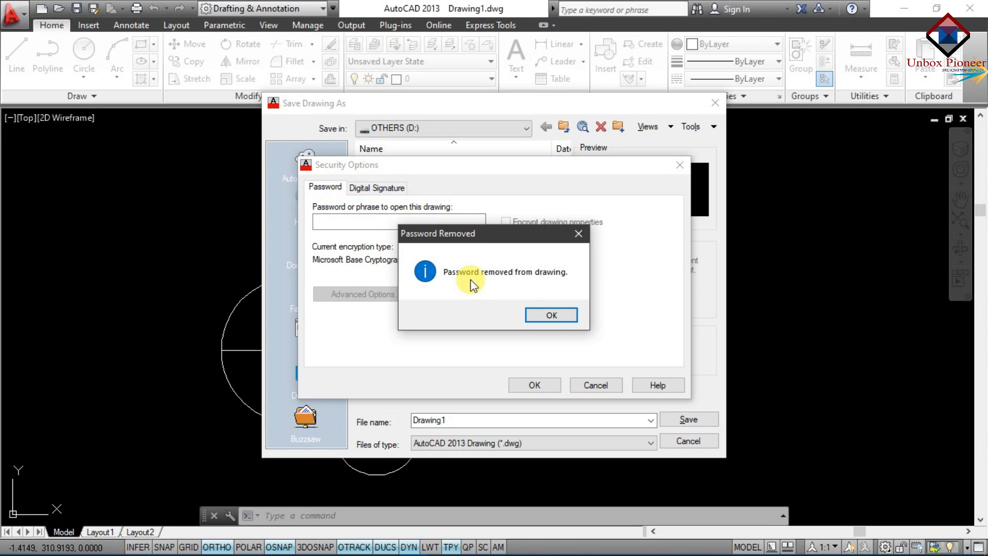
pyautogui.click(540, 311)
# Save over D:\Drawing1.dwg, confirm the replacement, and close AutoCAD
pyautogui.click(687, 421)
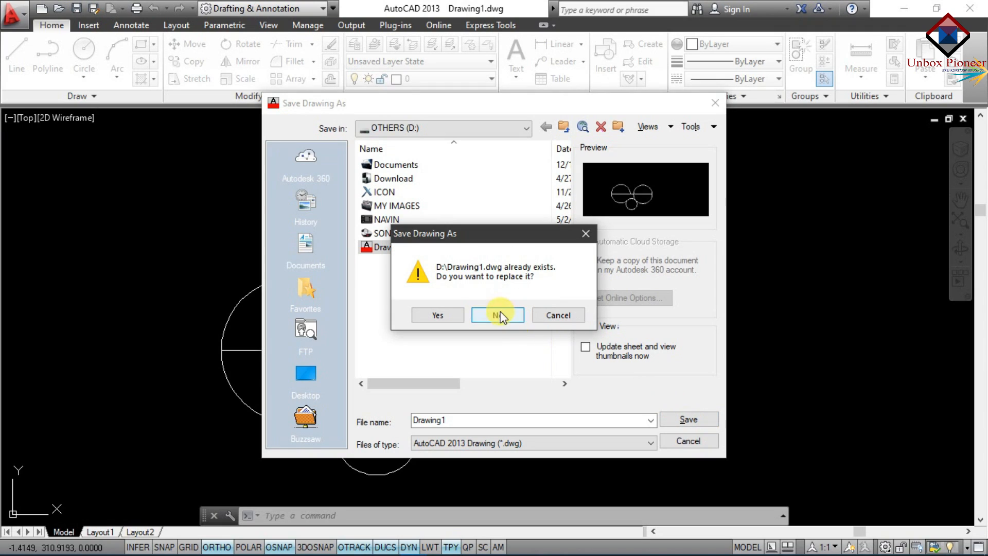
pyautogui.click(460, 315)
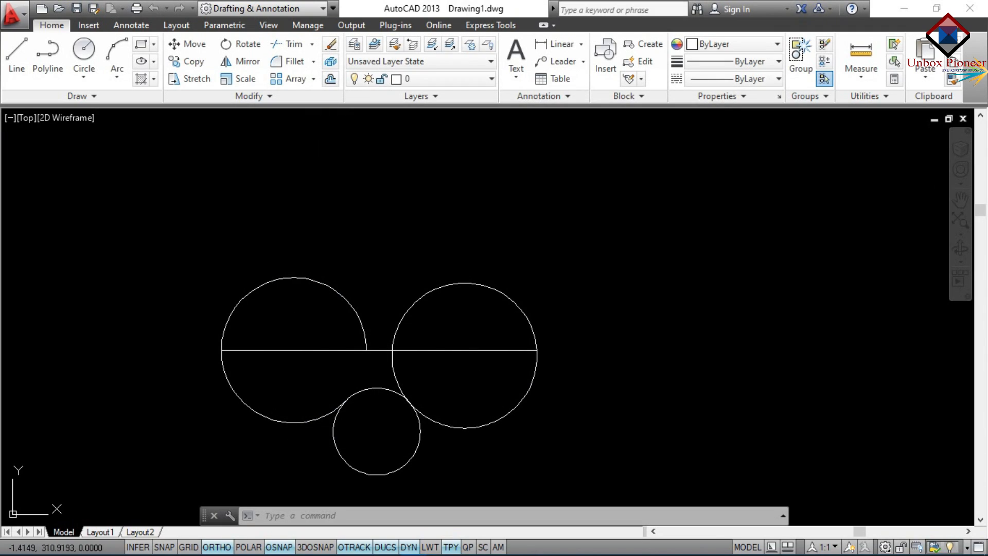
pyautogui.click(964, 17)
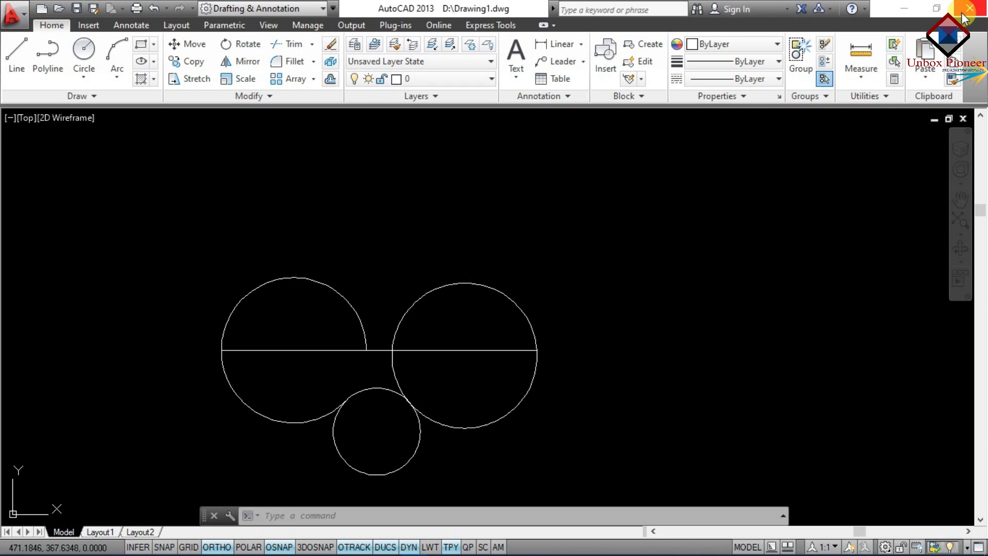